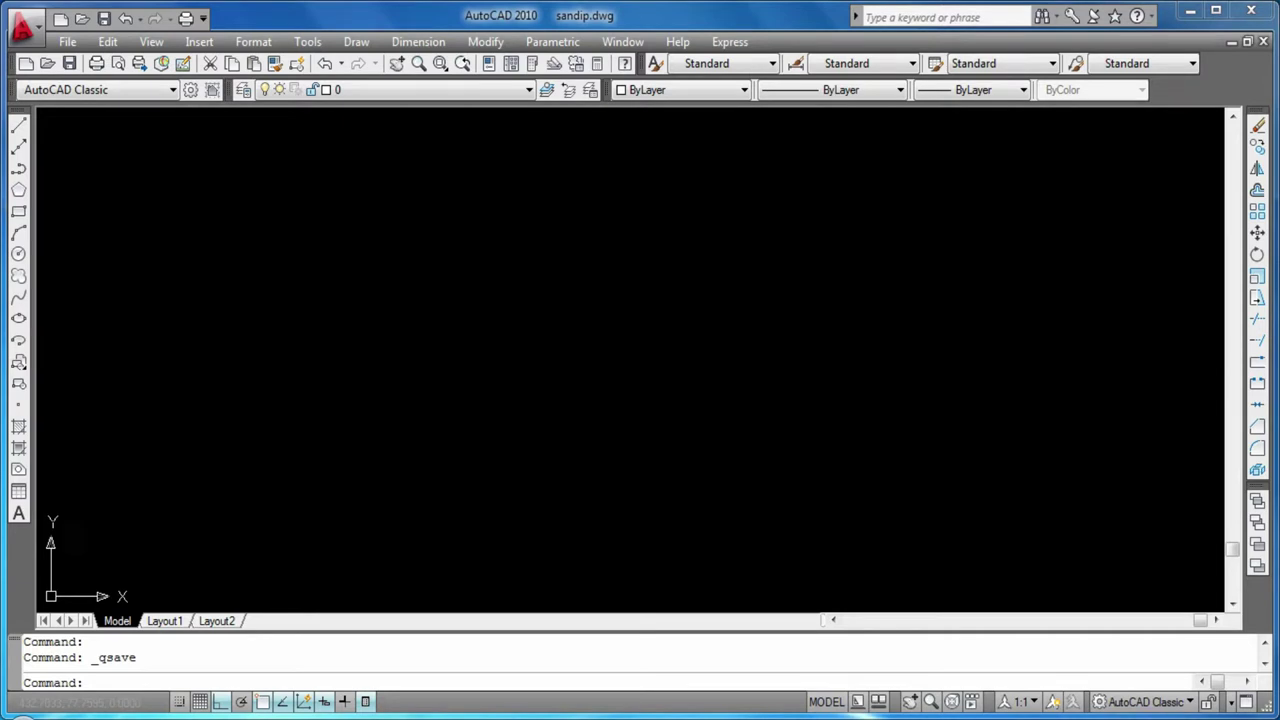
Apply the isometric snap settings and switch Ortho mode on
key(Return)
key(Return)
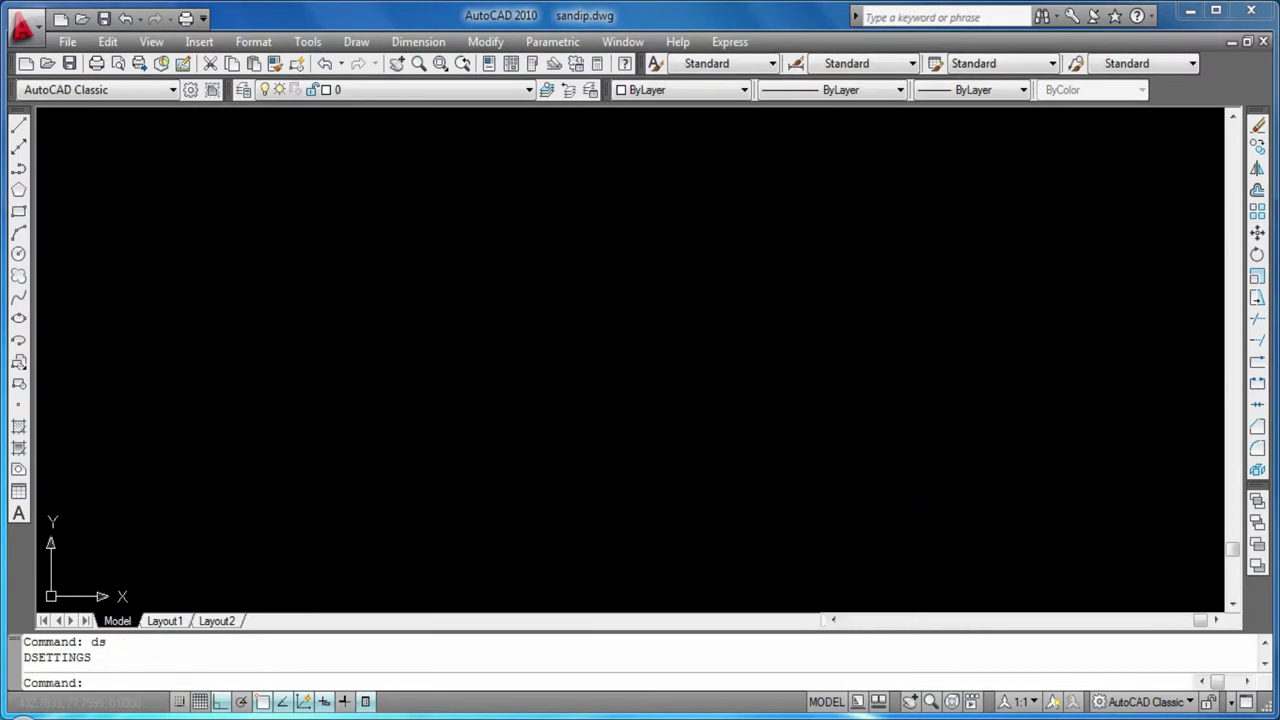
key(F8)
key(F8)
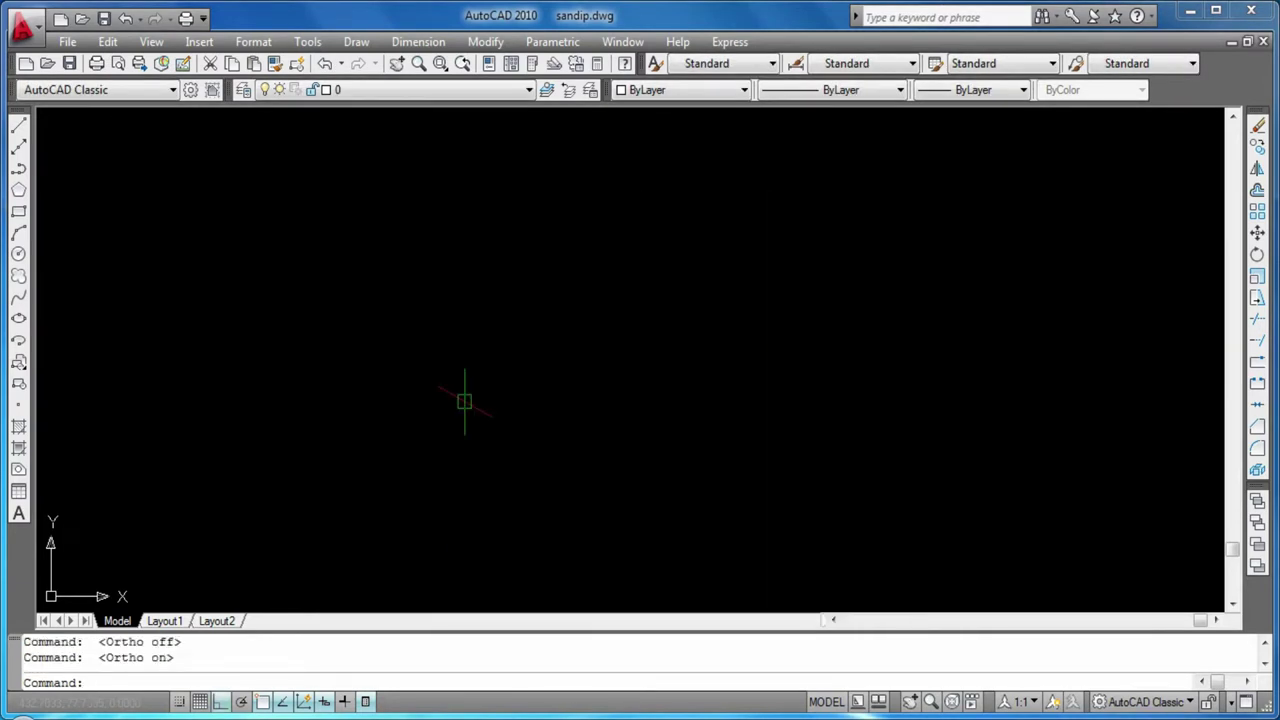
Start the L-bracket outline with isometric edges of 100, 50 and 50 units
click(650, 490)
key(Escape)
text(l)
key(Return)
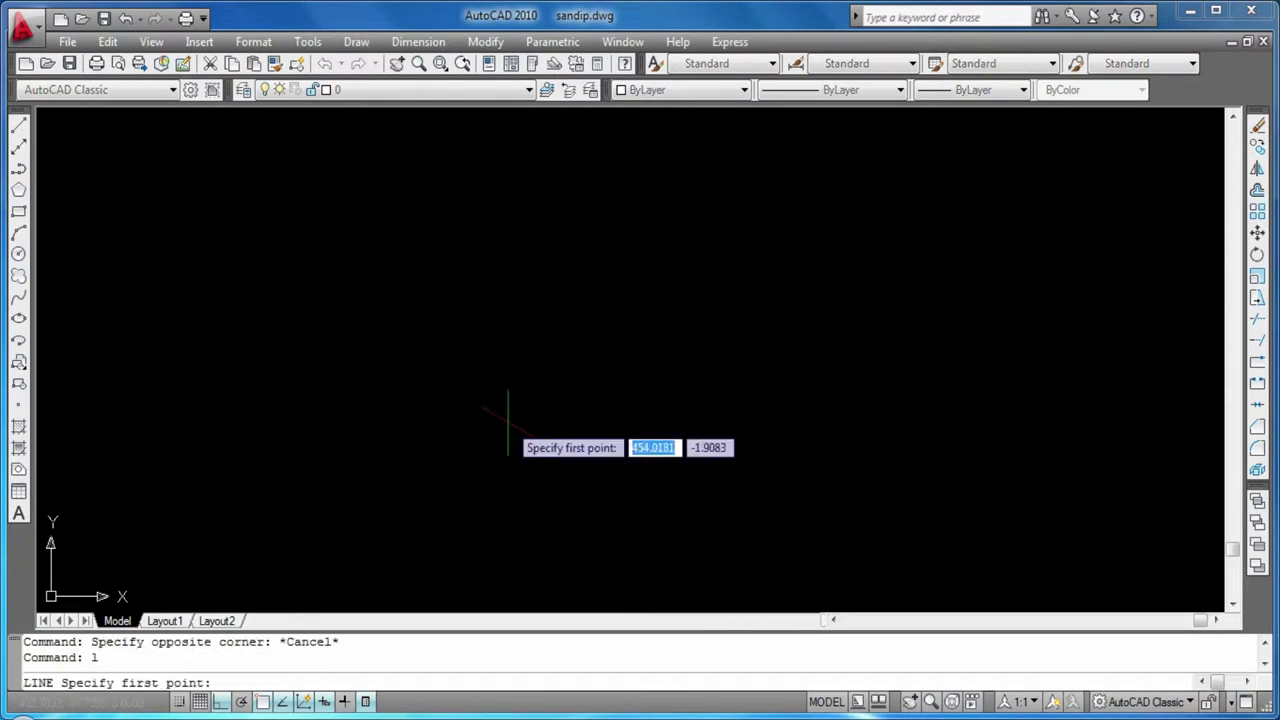
click(570, 438)
text(100)
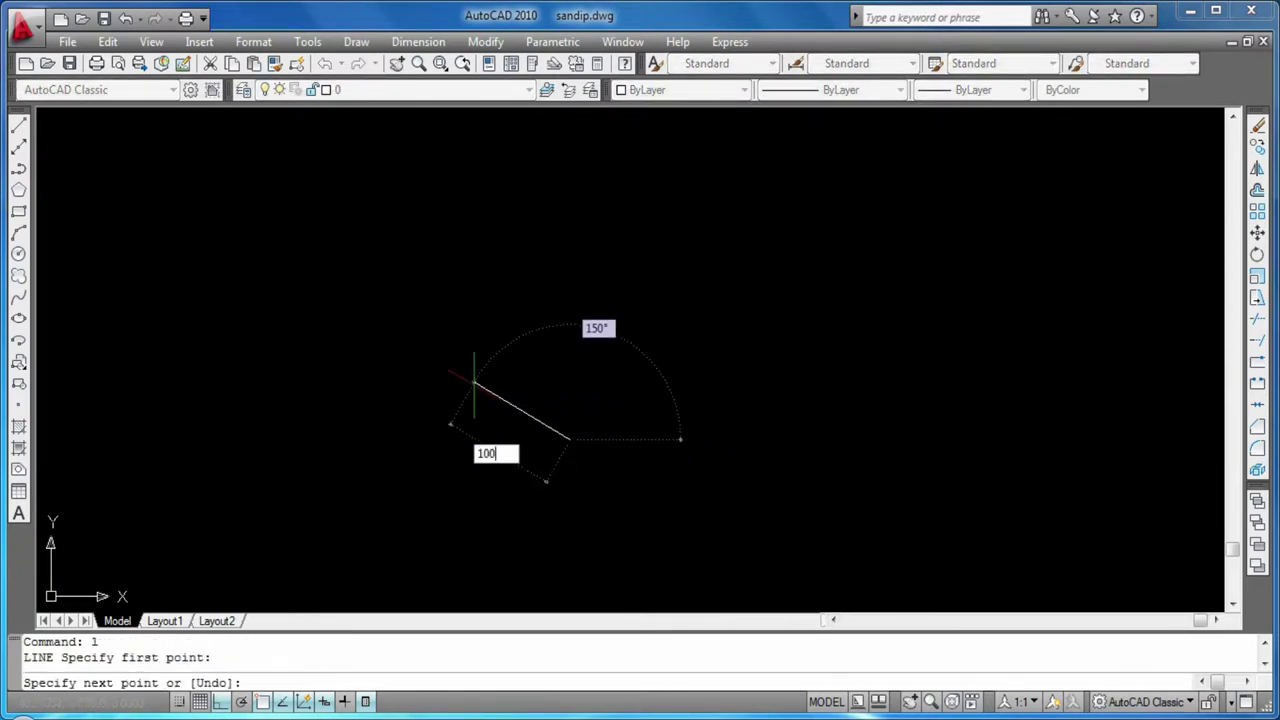
key(Return)
text(50)
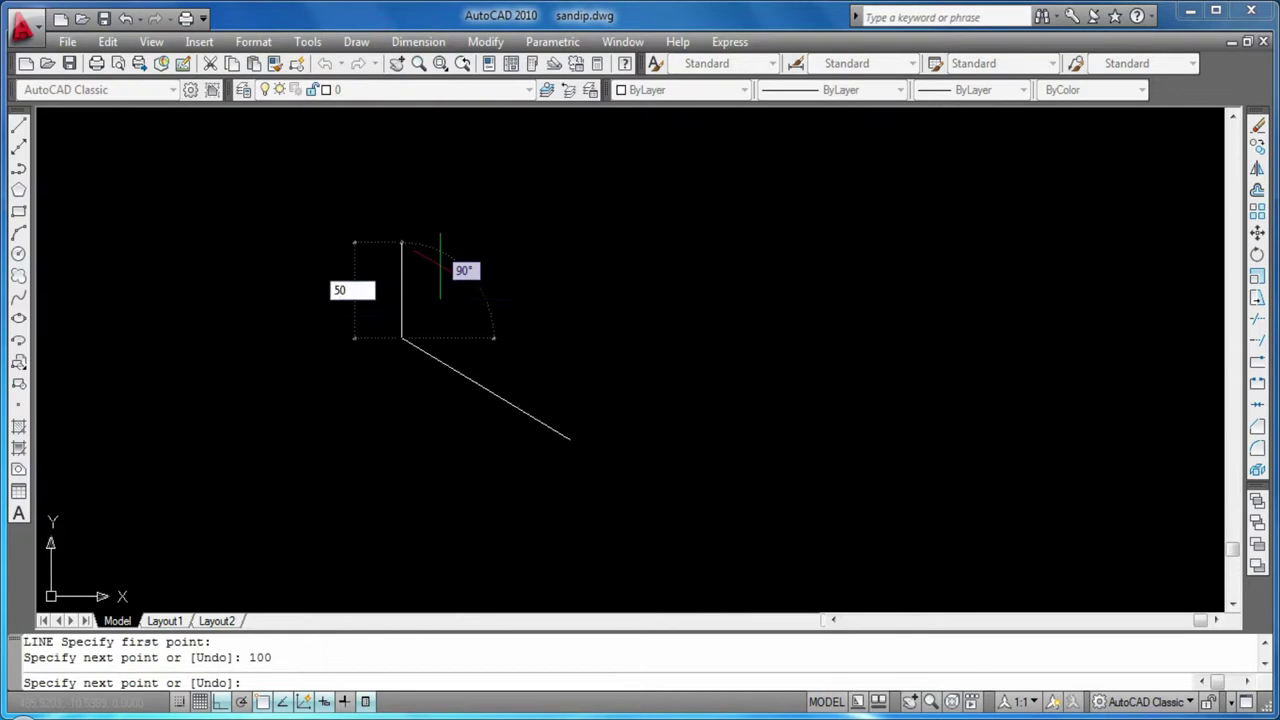
key(Return)
key(F5)
text(50)
key(Return)
Finish the outline with 50, 100 and 50 unit edges across isoplanes
key(F5)
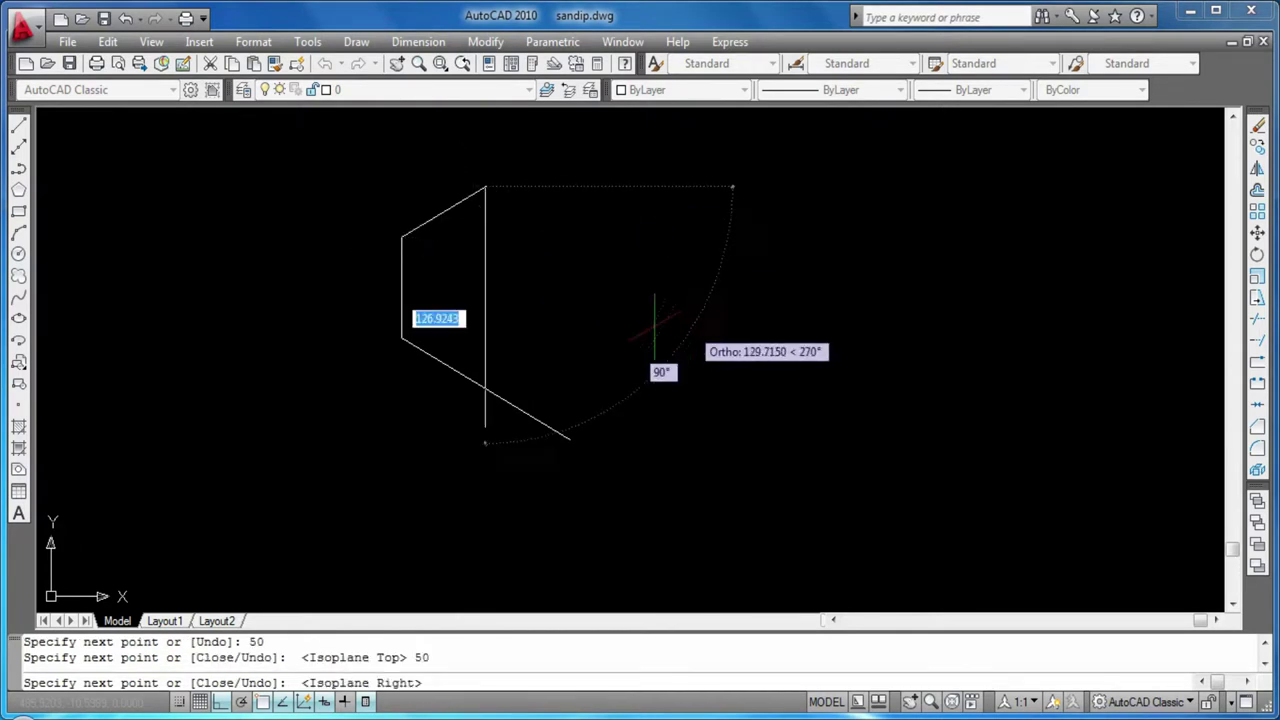
text(50)
key(Return)
key(F5)
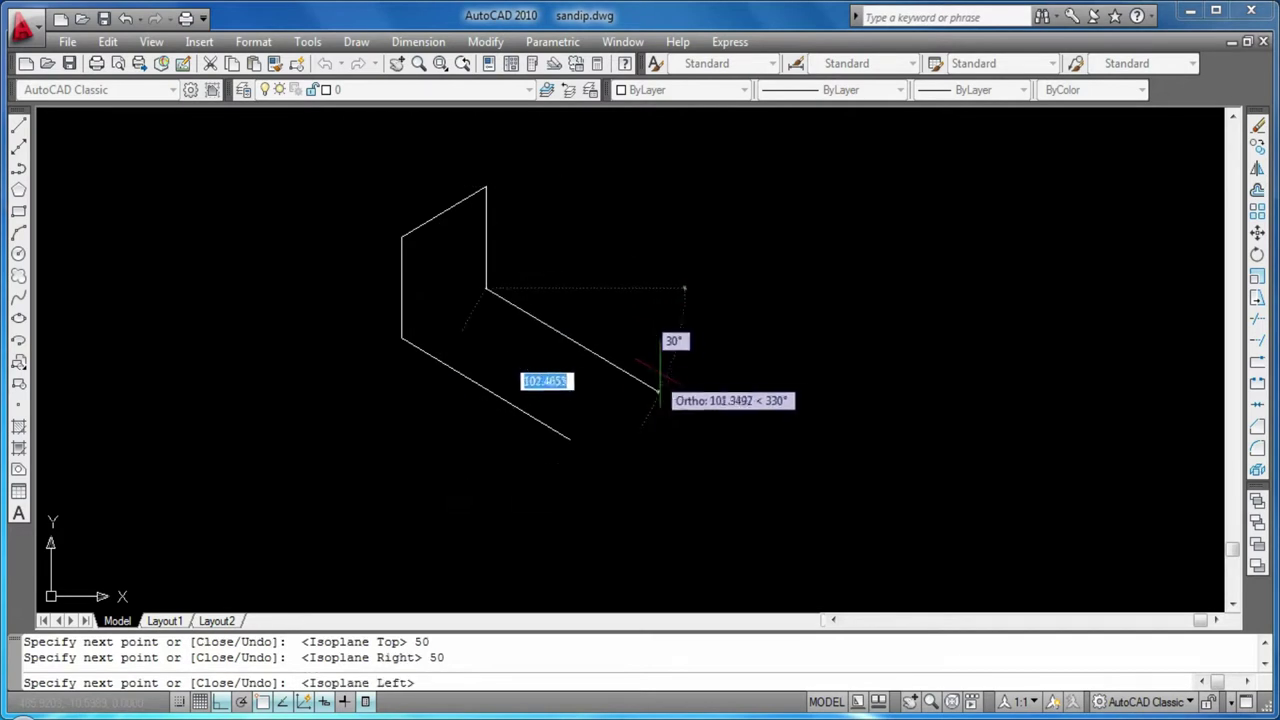
text(100)
key(Return)
key(F5)
text(50)
key(Return)
key(Return)
Draw the 12-unit base thickness below the outline with 50 and 100 unit edges
scroll(761, 216, up, 3)
middle_drag(694, 366, 791, 251)
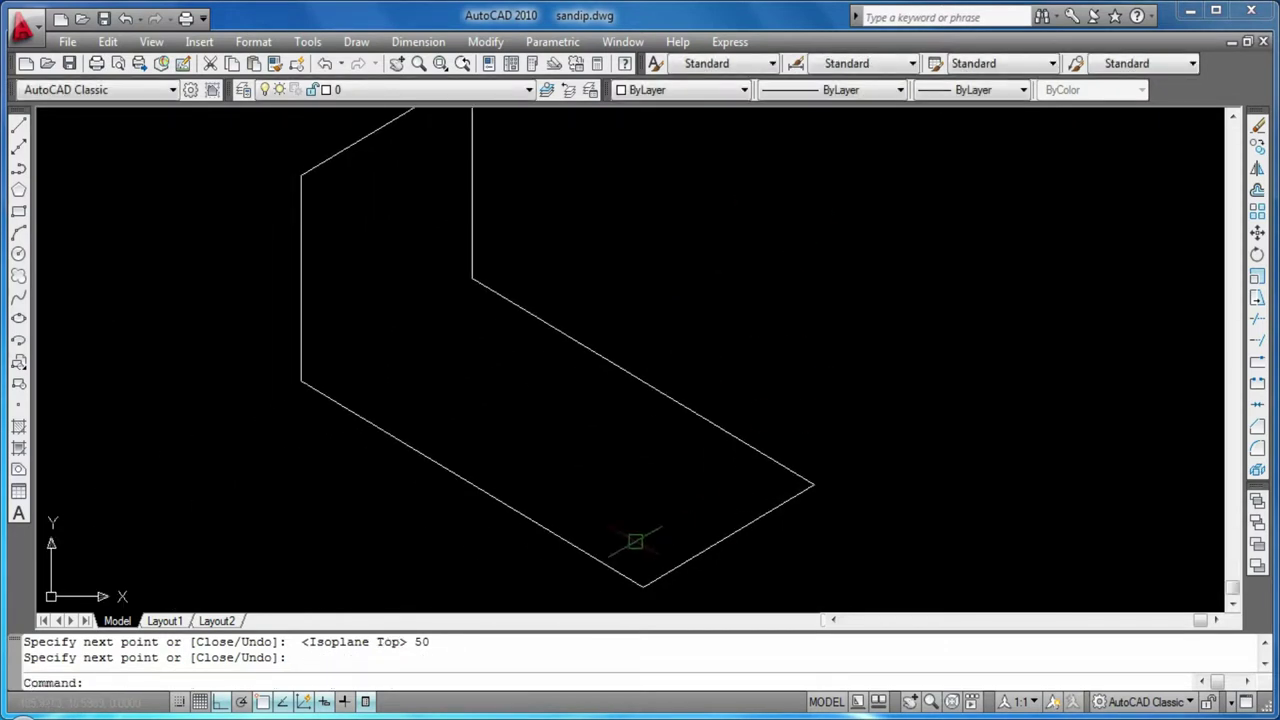
key(Return)
click(814, 484)
key(F5)
text(12)
key(Return)
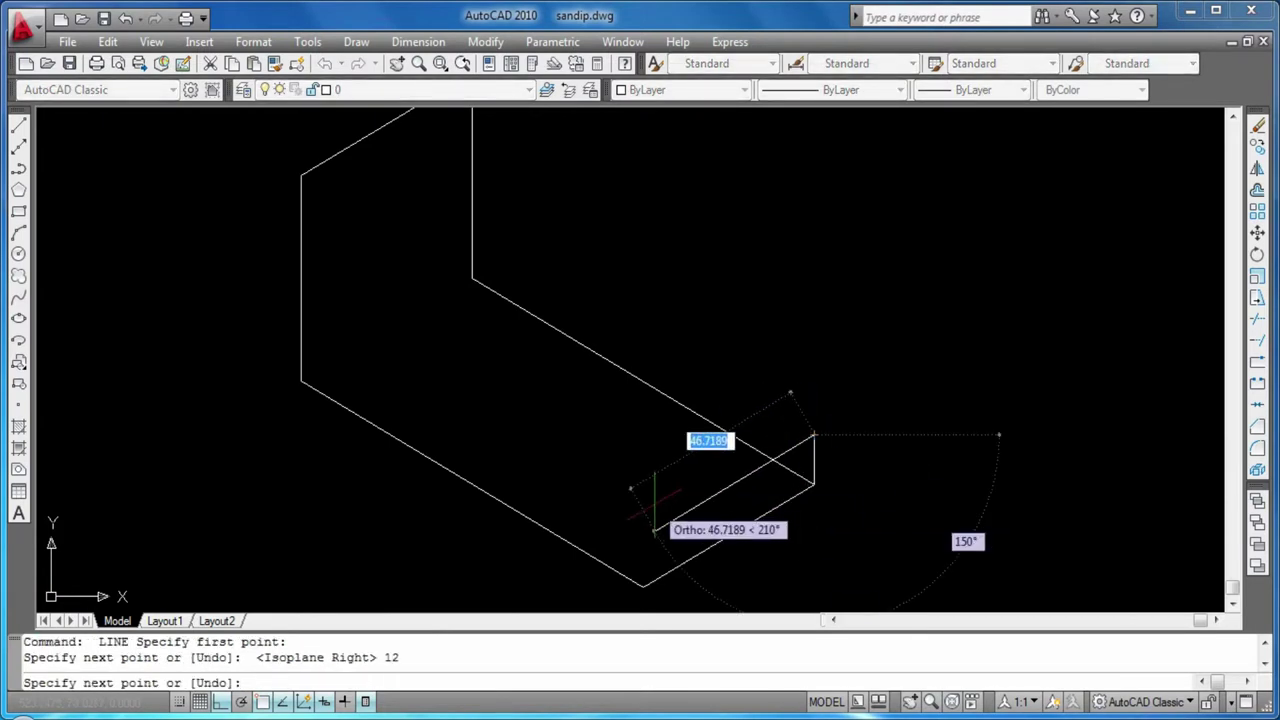
text(50)
key(Return)
key(F5)
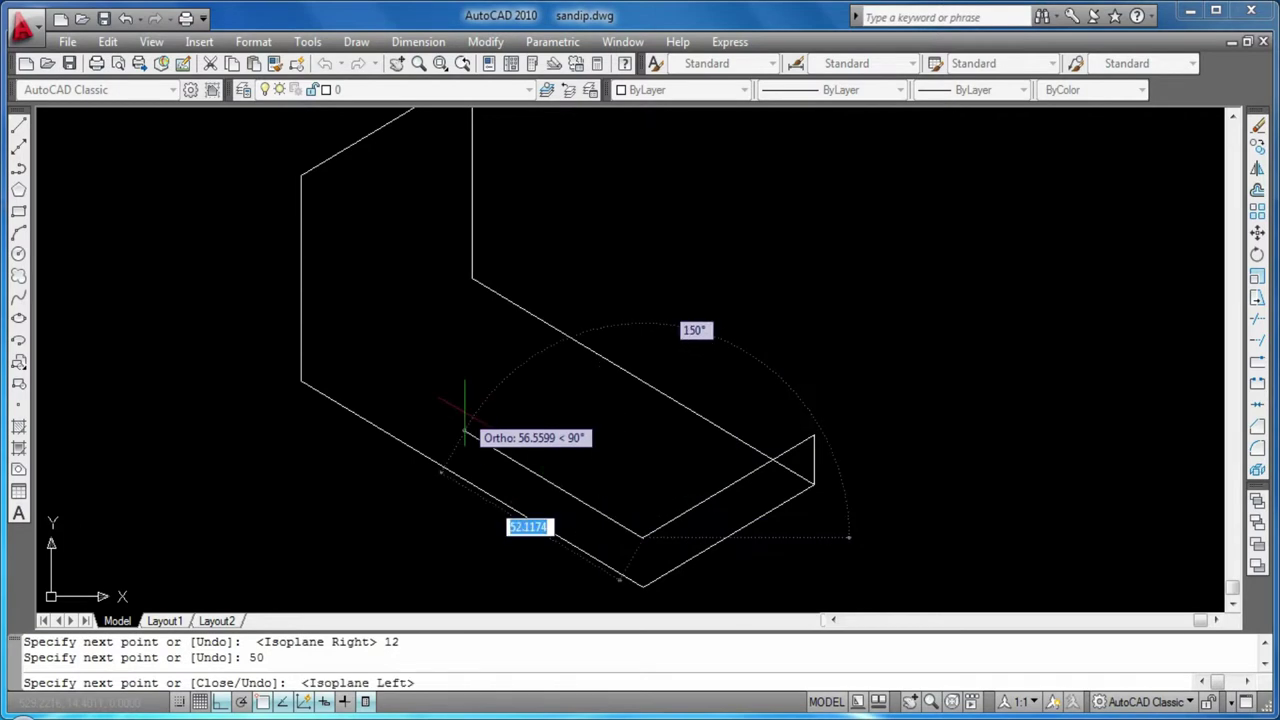
text(100)
key(Return)
key(Return)
text(el)
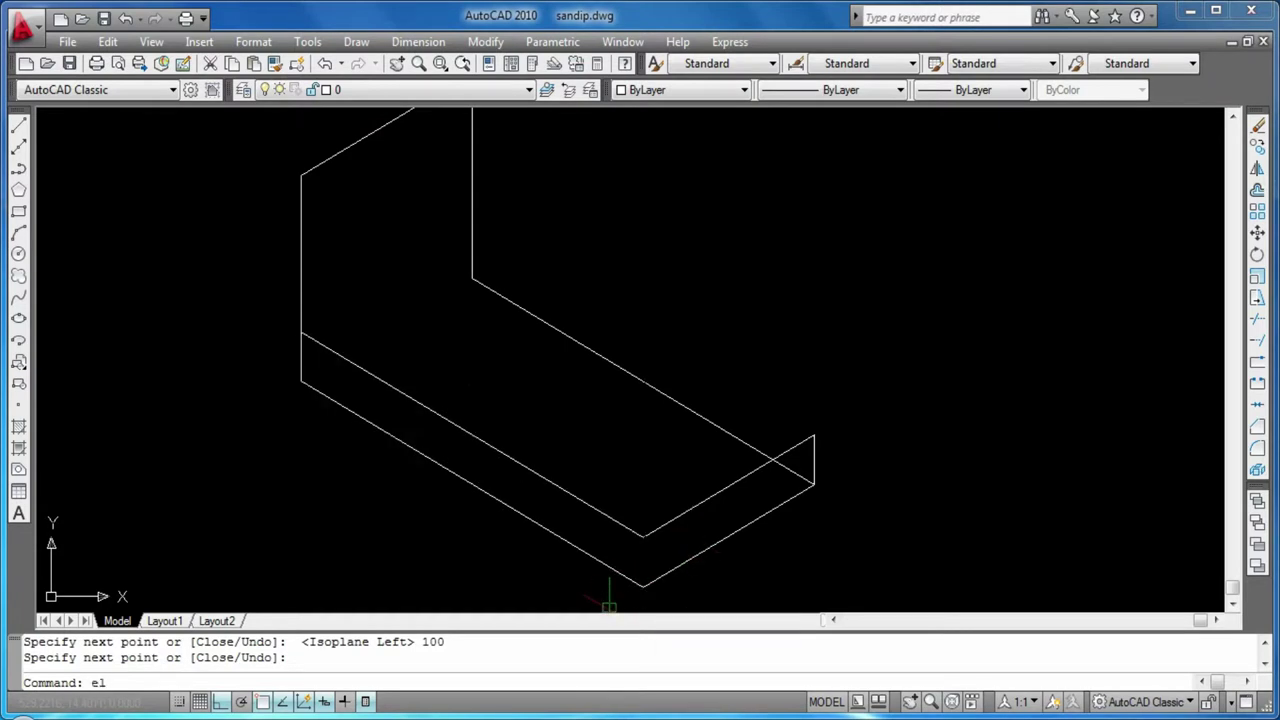
Set the fillet radius to 15 and round the bottom front corner
key(Escape)
key(Escape)
key(f)
key(Return)
key(r)
key(Return)
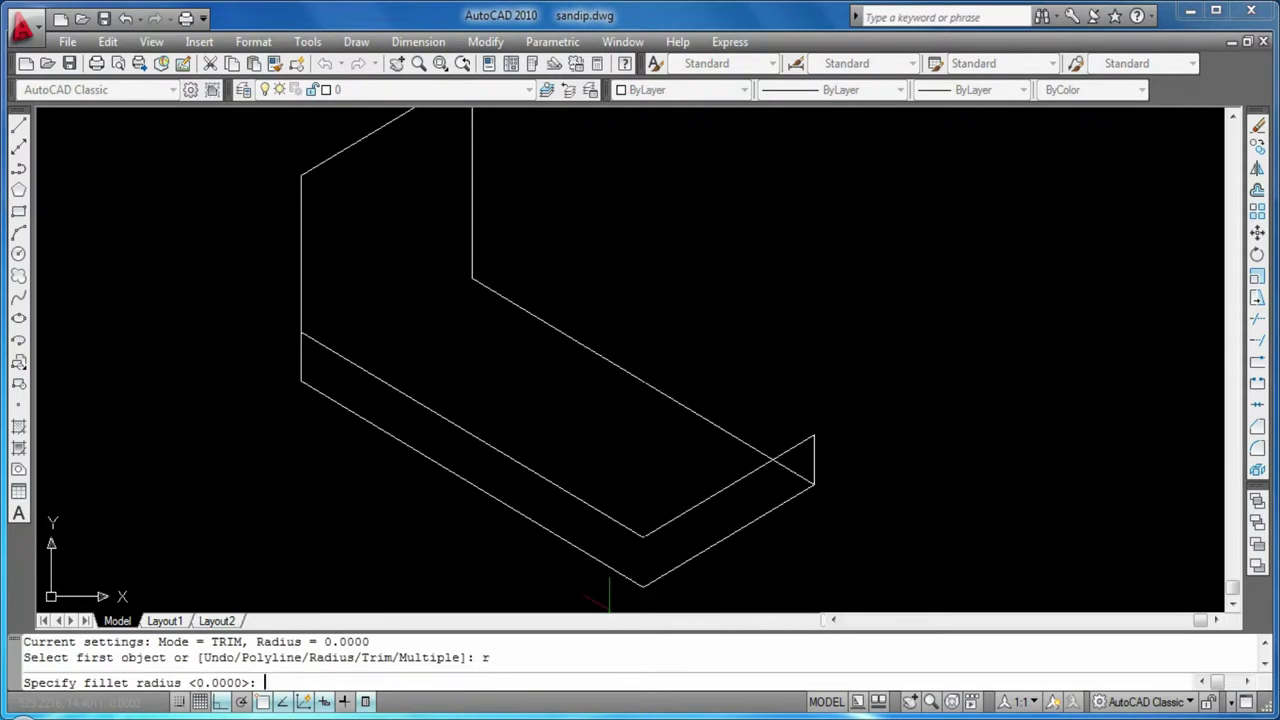
text(15)
key(Return)
click(615, 571)
click(678, 566)
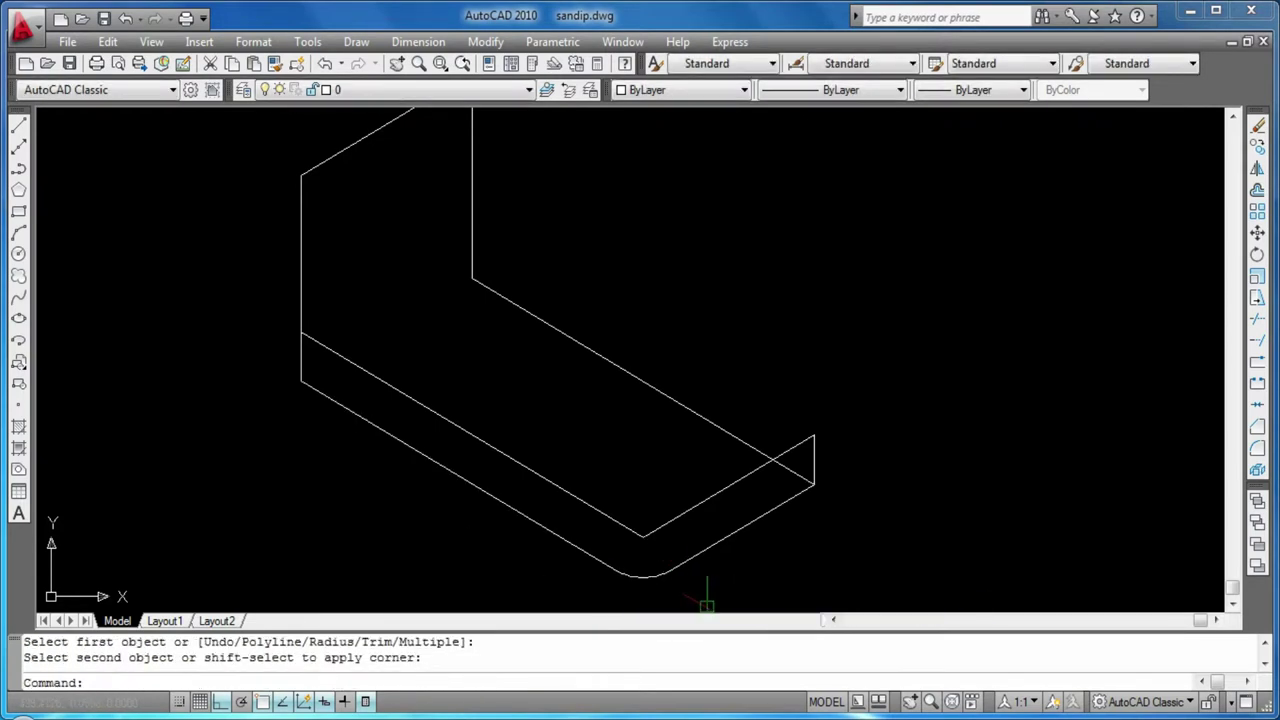
key(Escape)
Fillet the inner front corner with the same 15 radius
click(615, 521)
key(Return)
click(594, 514)
click(666, 522)
key(Escape)
key(Escape)
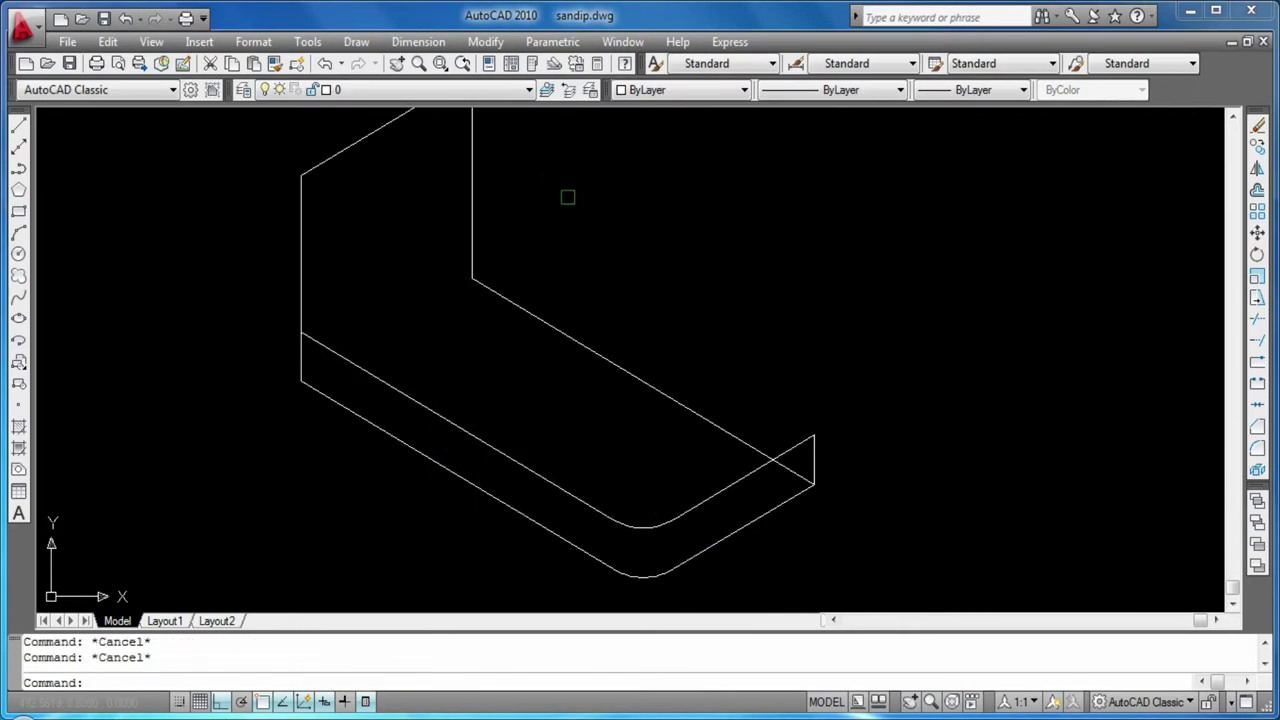
Erase the leftover lower front edge of the base
click(436, 468)
key(Delete)
key(Return)
key(Escape)
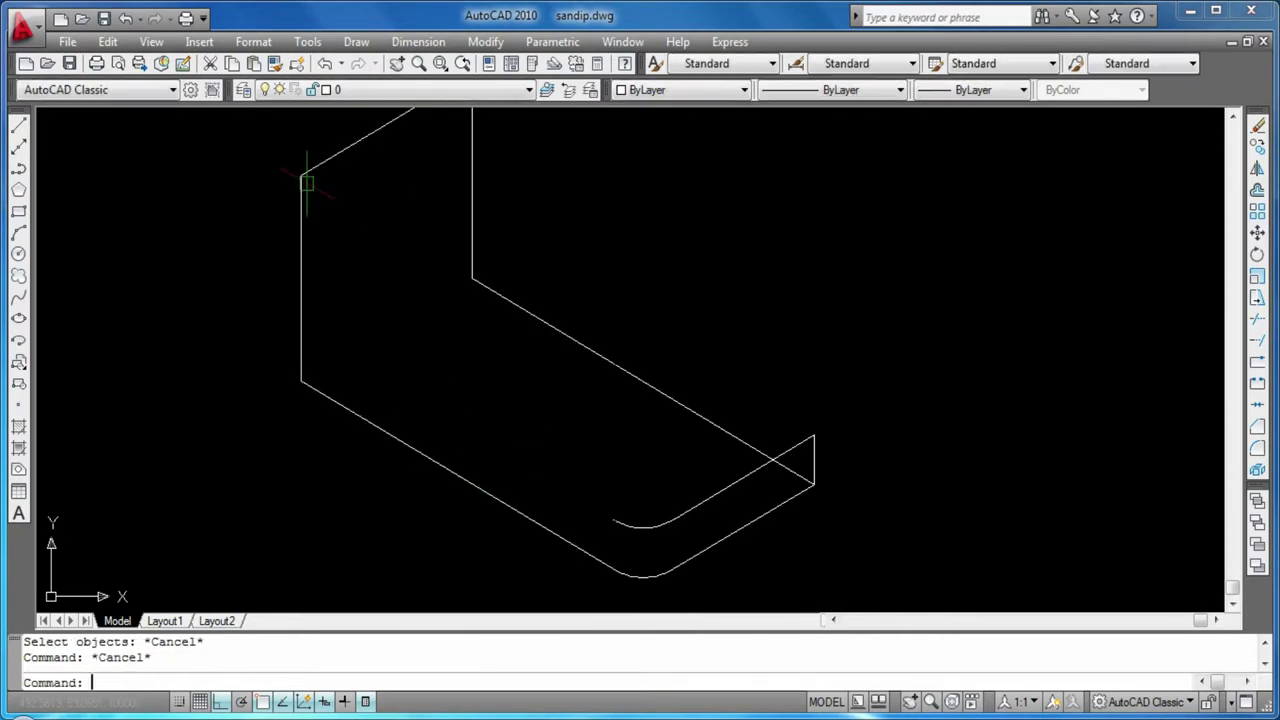
text(l)
key(Return)
click(301, 176)
Draw the wall's 12-unit thickness edge and a 25-unit downward edge
text(12)
key(Return)
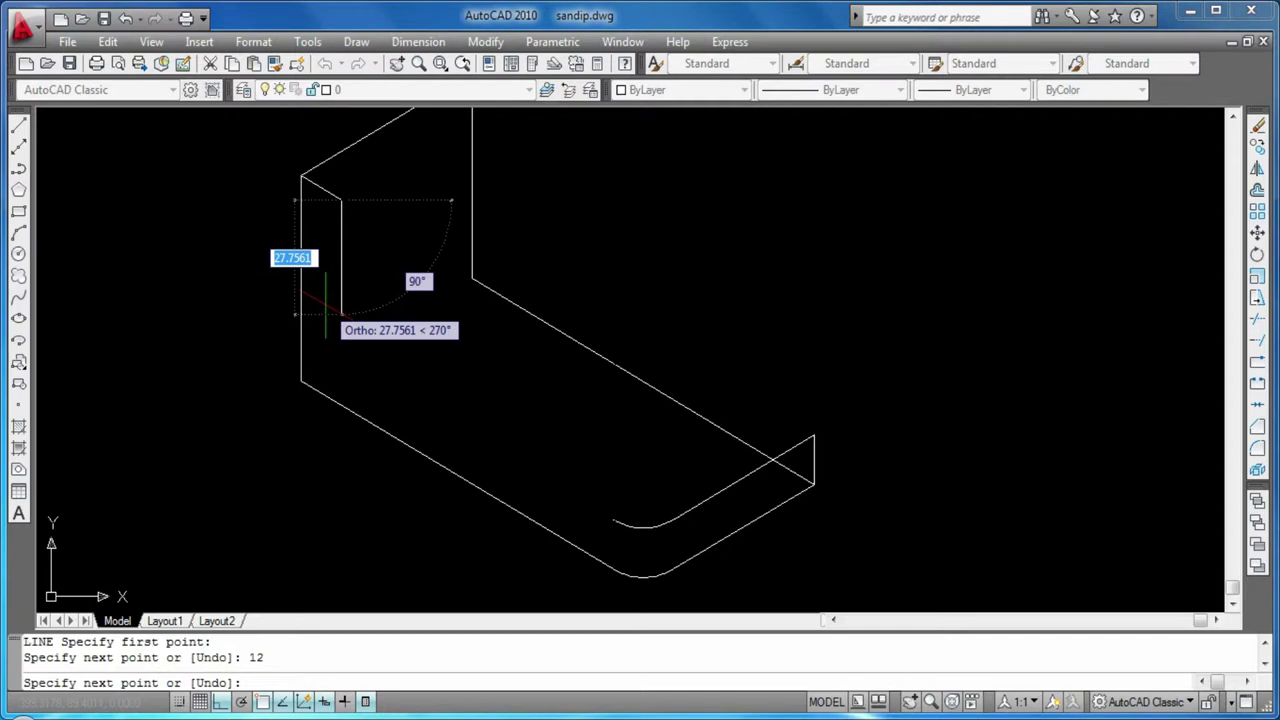
text(25)
key(Return)
key(Return)
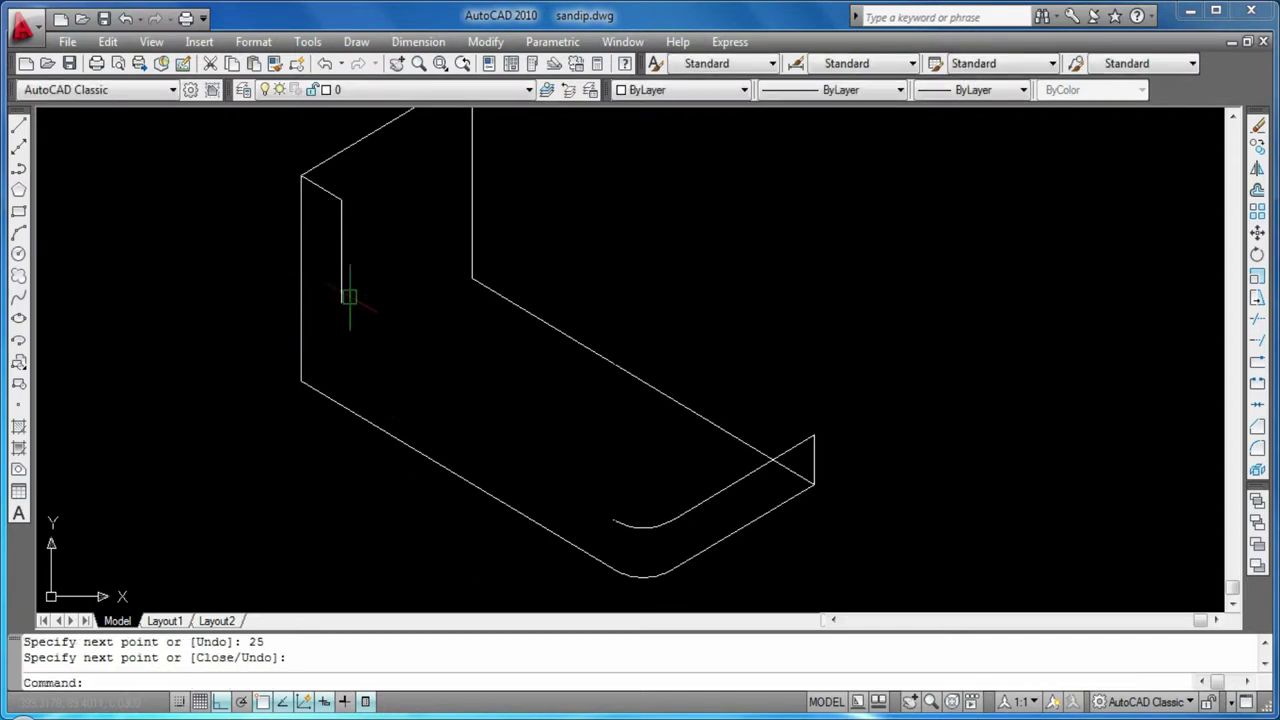
Draw a 12-unit inner wall edge and connect it to the rounded corner
key(Return)
click(341, 297)
text(12)
key(Return)
key(Return)
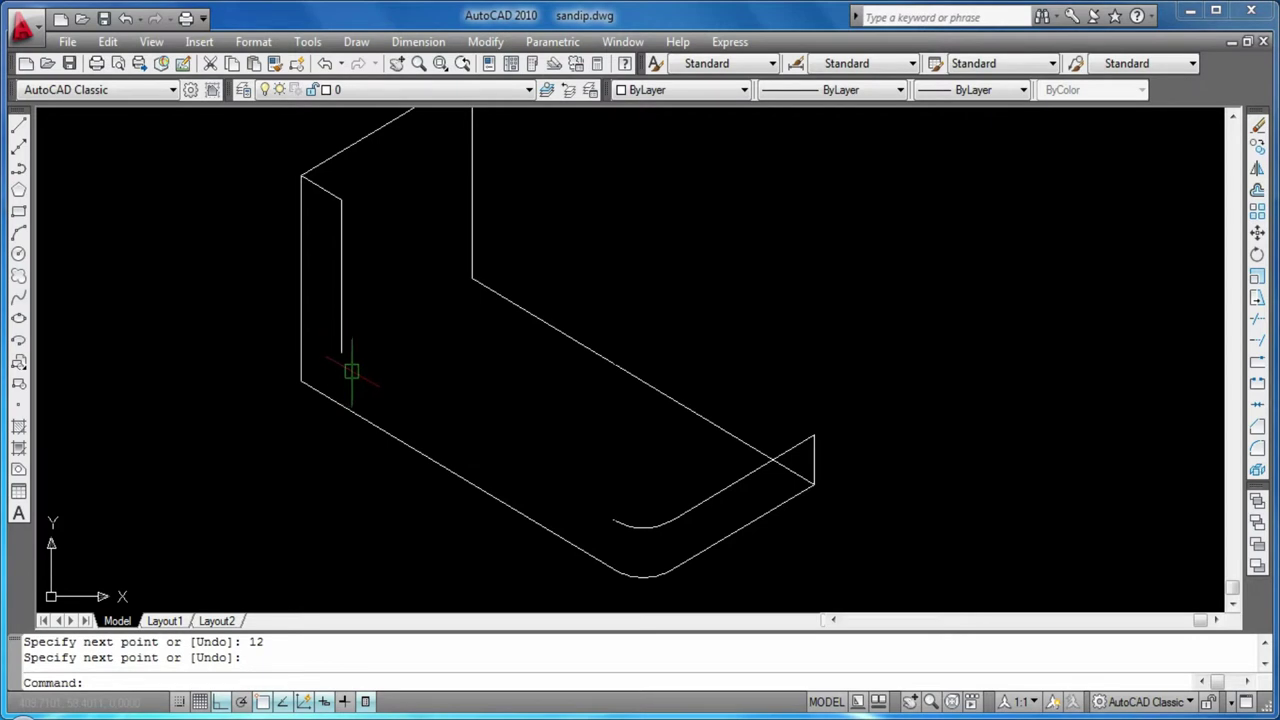
key(Return)
click(341, 352)
click(614, 517)
key(Return)
key(Return)
Erase the misplaced inner diagonal line
scroll(620, 530, up, 3)
scroll(514, 429, up, 1)
scroll(425, 405, down, 2)
key(Escape)
click(463, 390)
key(Delete)
key(Return)
key(Escape)
Draw the inner edge from the fillet arc's end to the wall edge's endpoint
text(l)
key(Return)
click(526, 432)
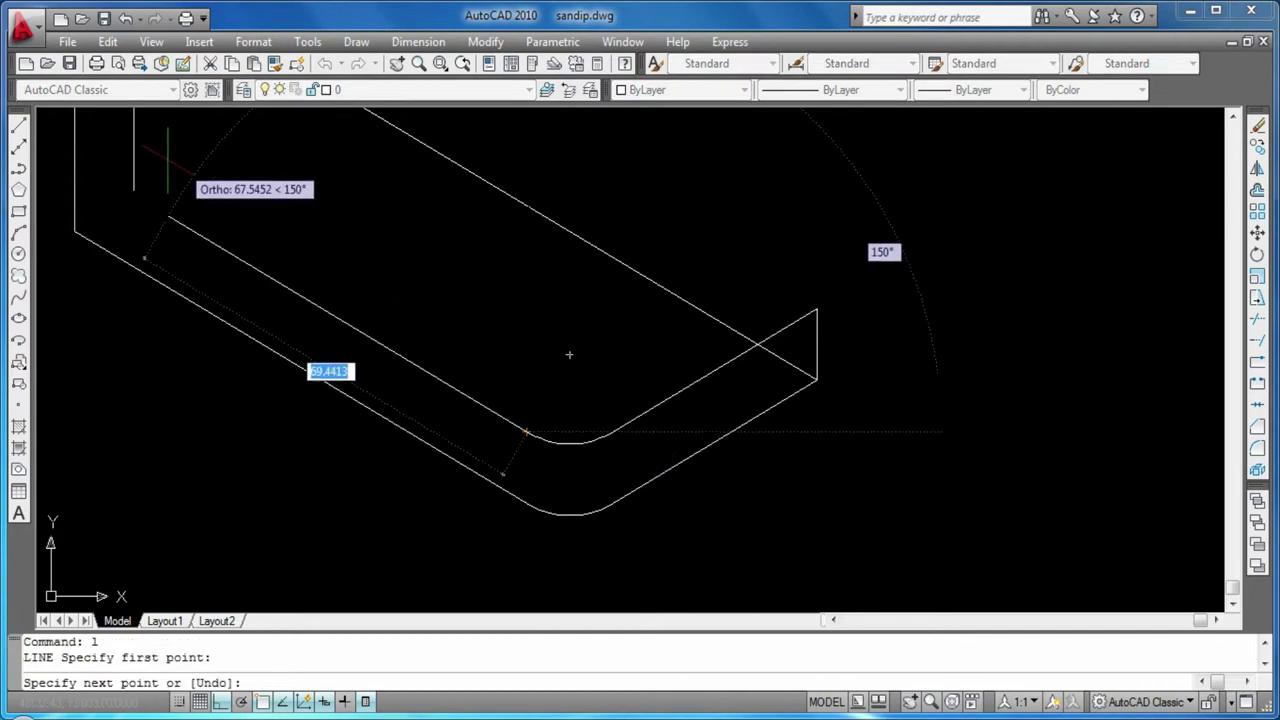
click(133, 189)
key(Return)
key(Return)
scroll(133, 189, up, 3)
key(Return)
click(231, 261)
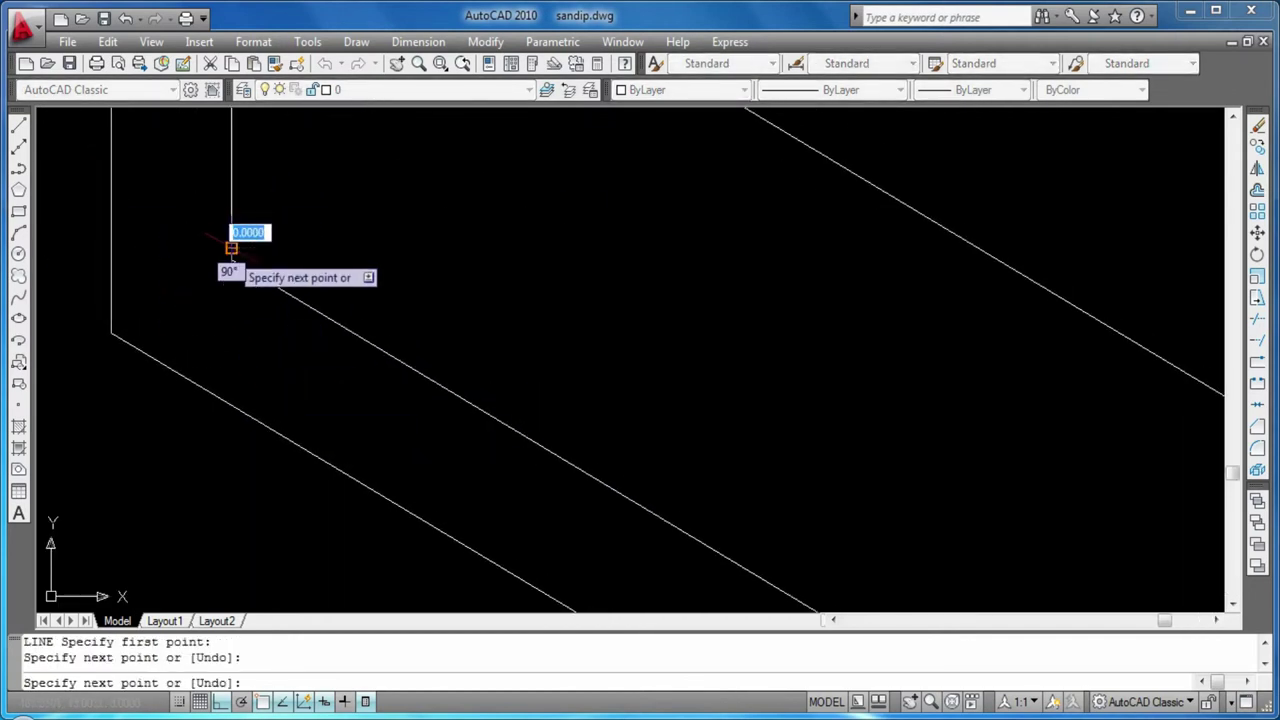
click(231, 261)
key(Escape)
key(Escape)
scroll(345, 367, down, 2)
scroll(326, 391, down, 3)
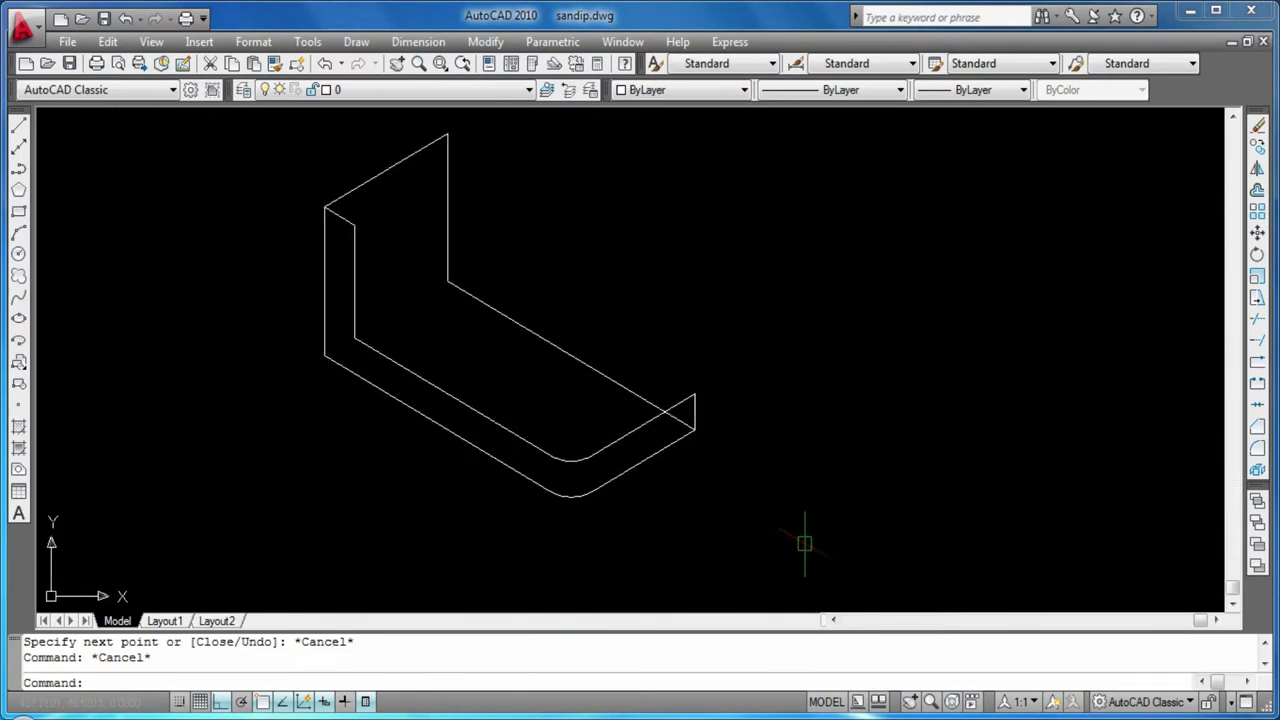
Draw a 12-unit top edge at the wall's inner corner, erasing the wrong segment
key(Return)
click(354, 224)
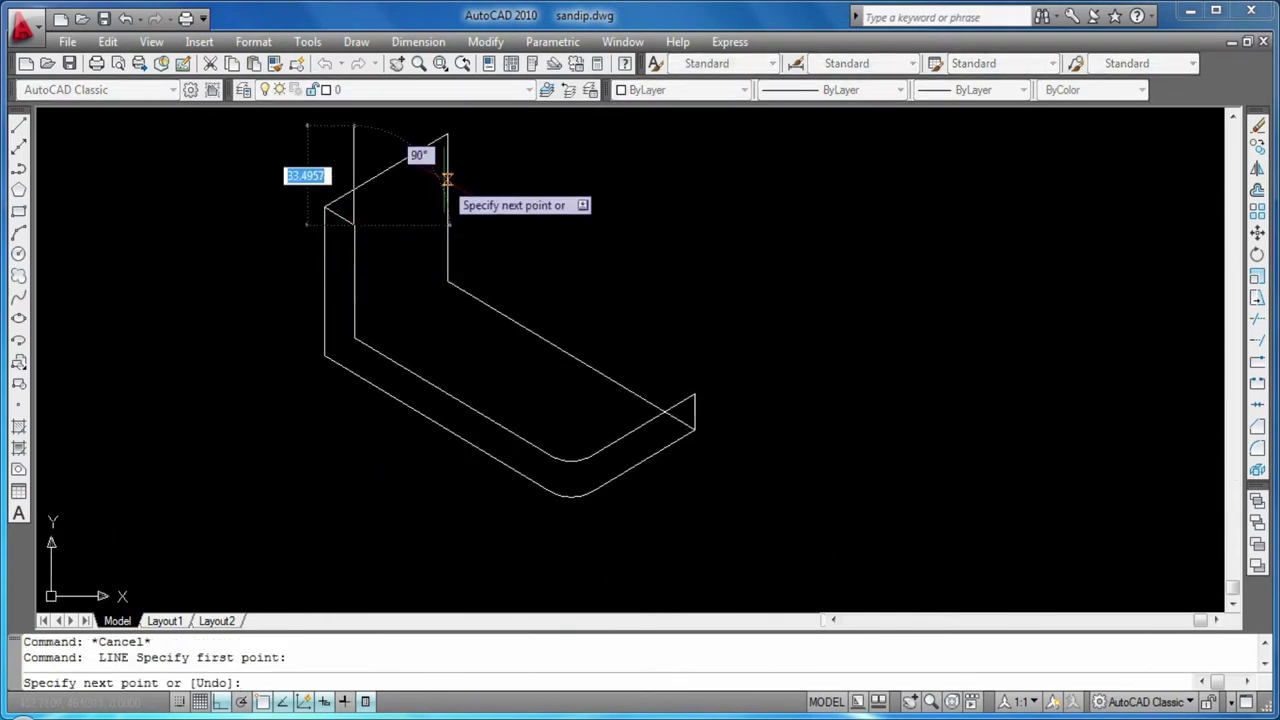
key(F5)
text(12)
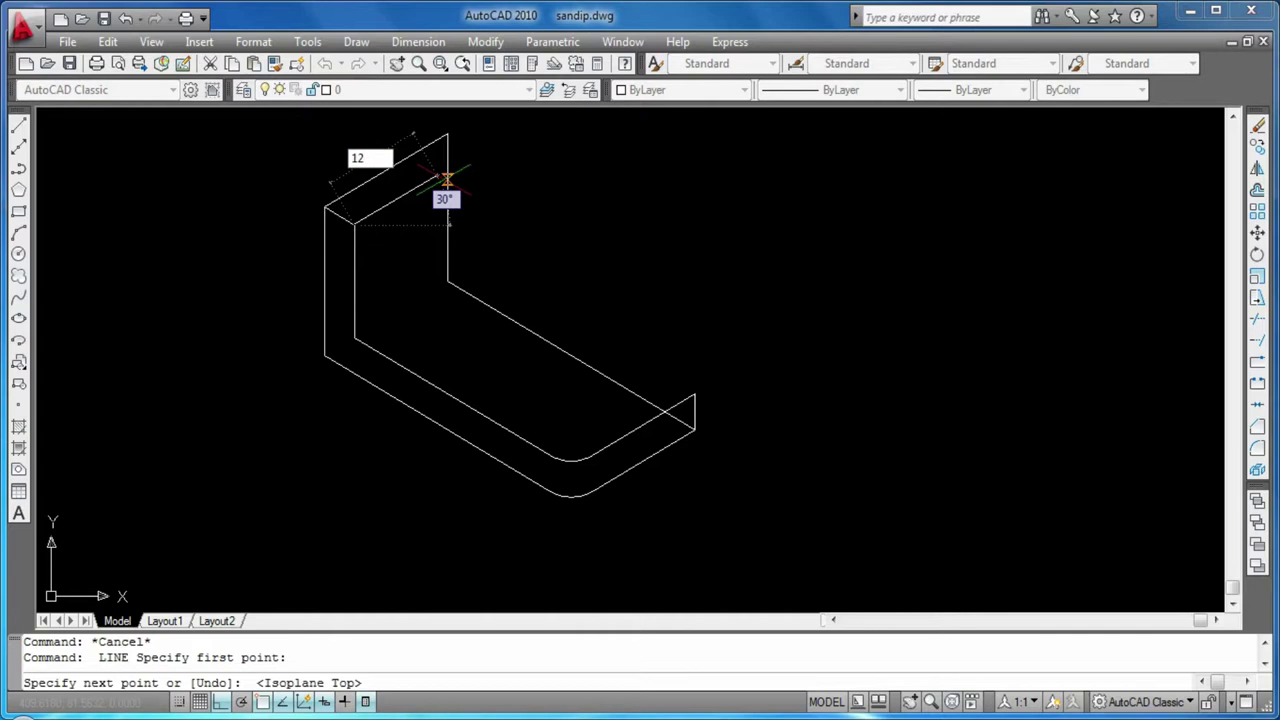
key(Return)
key(Return)
click(398, 199)
key(Delete)
key(Escape)
key(Escape)
Draw a 50-unit top edge and a 12-unit edge from the wall's top corner
text(l)
key(Return)
click(353, 224)
text(50)
key(Return)
key(Return)
key(Return)
click(448, 134)
text(12)
key(Return)
key(Return)
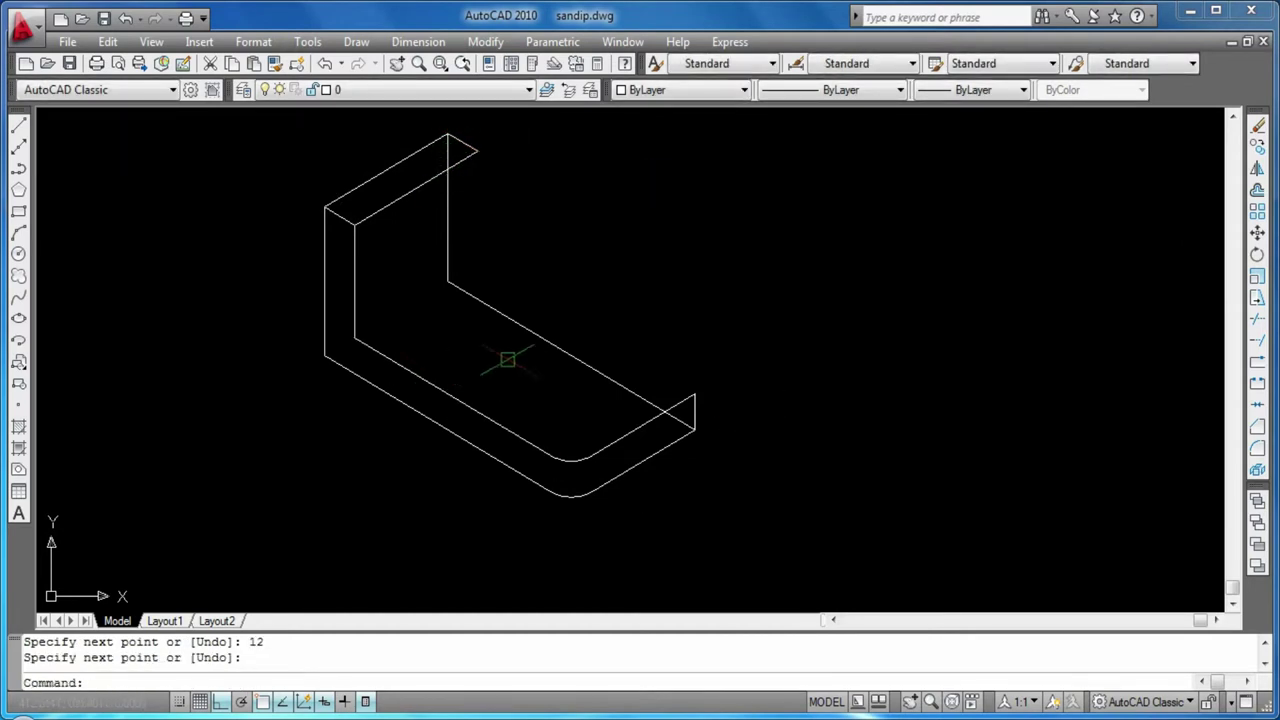
Add a 12-unit inner corner edge and a 73-unit line along the base's inner face
key(Return)
click(355, 338)
text(12)
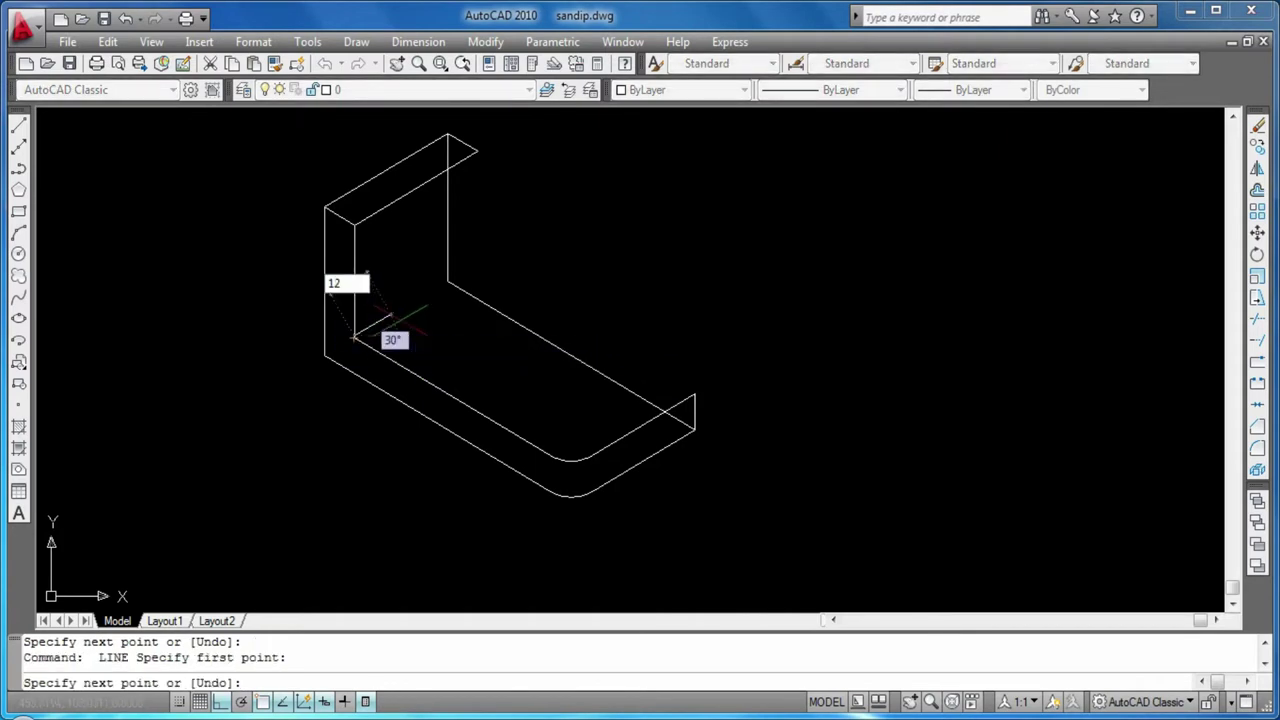
key(Return)
key(Return)
key(Return)
click(383, 320)
text(7)
key(Return)
key(Return)
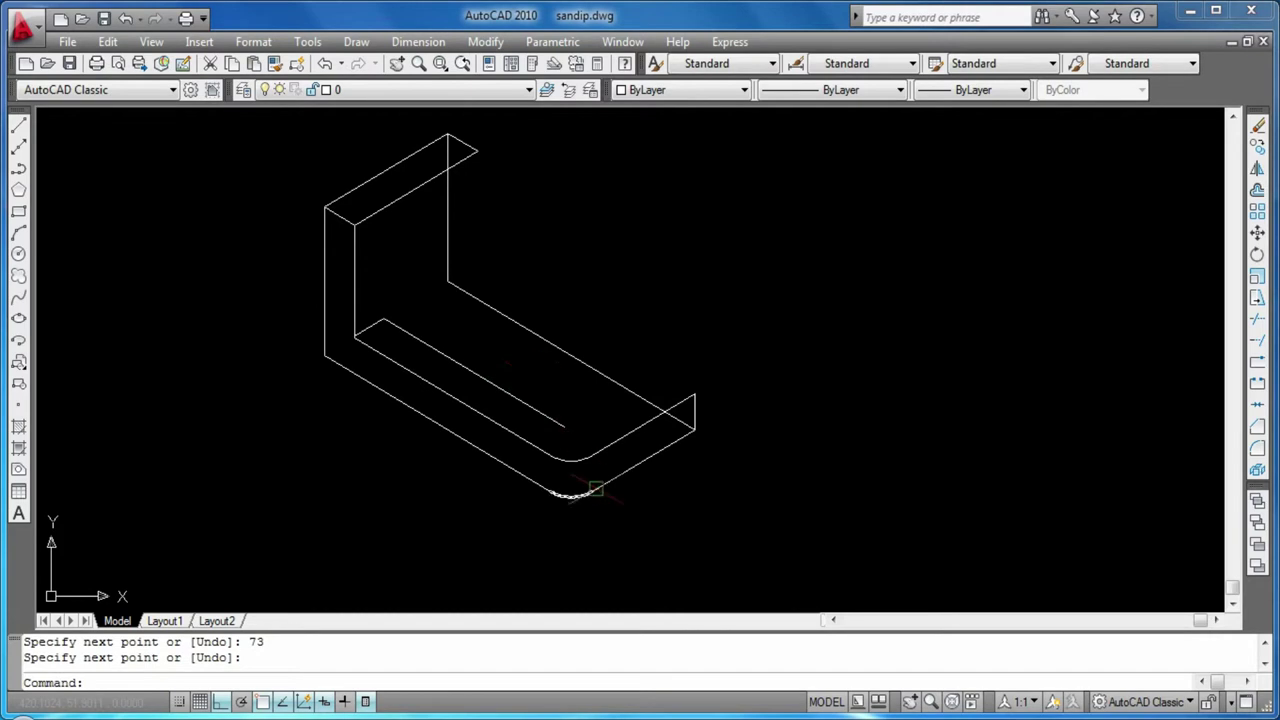
Draw a diameter-10 isocircle hole centered on the base with ELLIPSE
text(e)
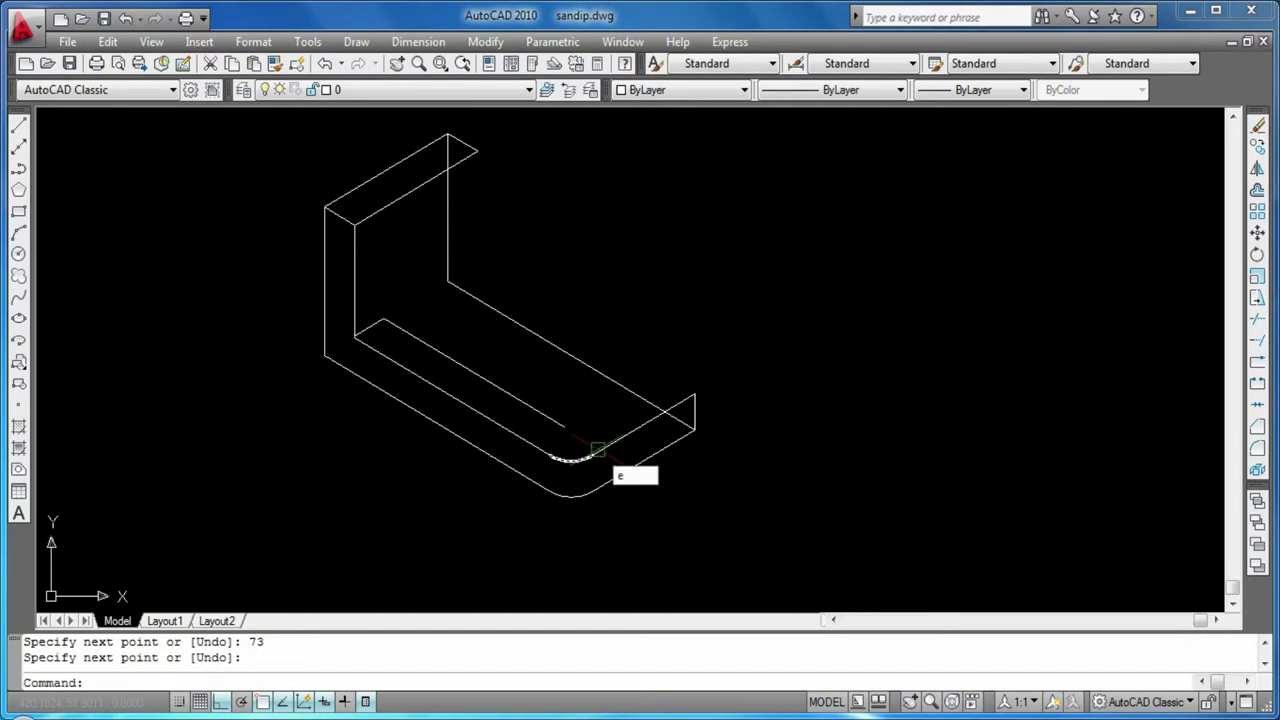
key(Return)
text(i)
key(Return)
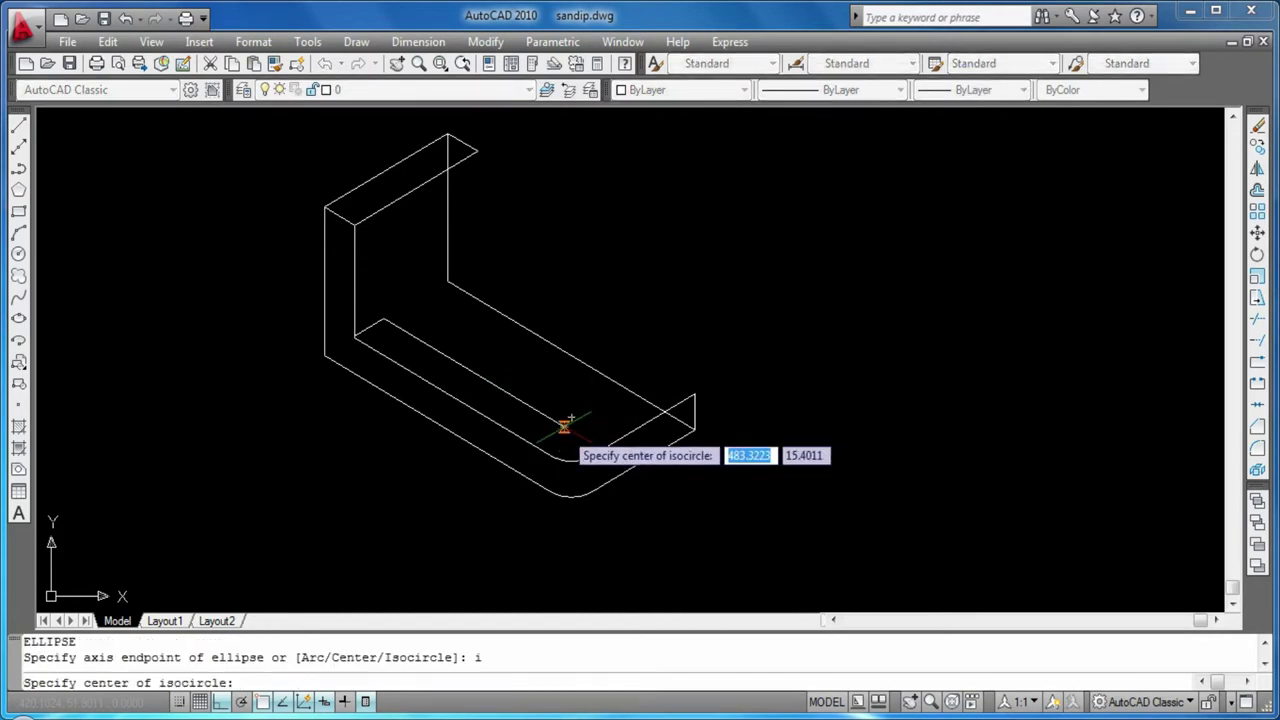
click(563, 426)
text(r)
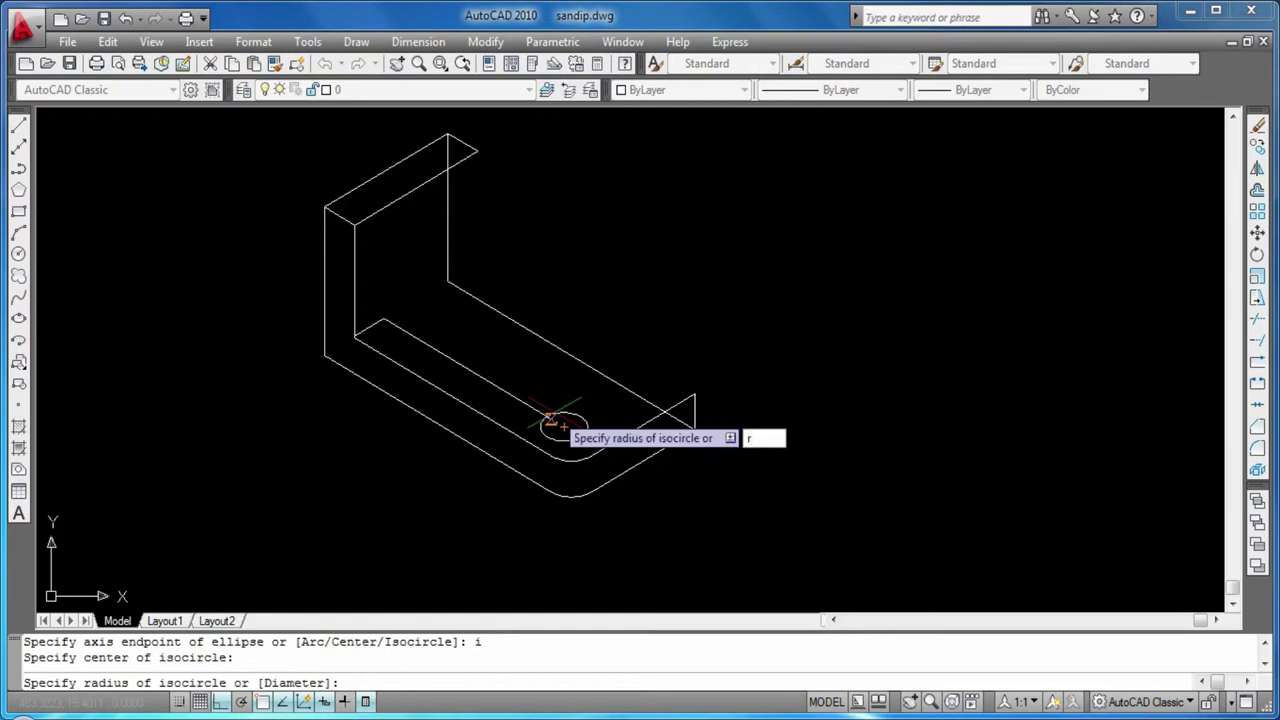
text(d)
key(Return)
text(10)
key(Return)
key(Return)
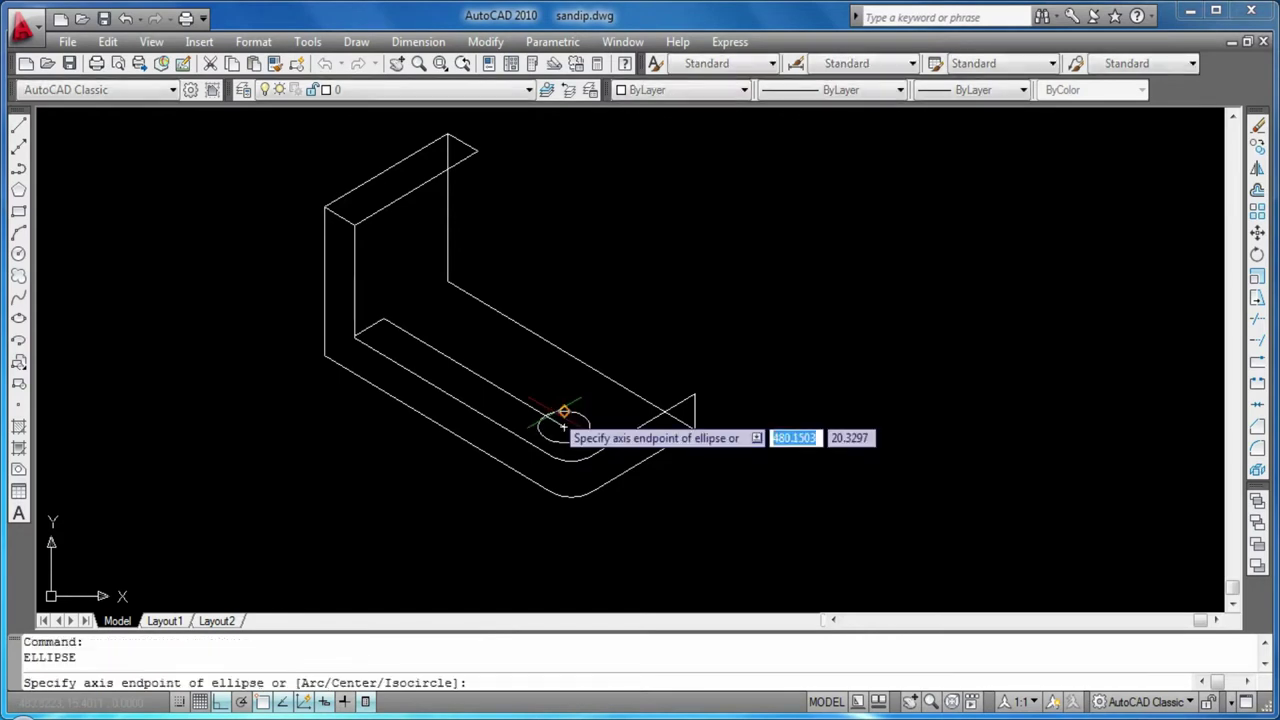
Erase the unneeded inner base line
key(Escape)
click(511, 400)
key(Delete)
key(Return)
key(Escape)
key(Escape)
Draw a 25-unit vertical line up the wall from the short line's endpoint
text(l)
key(Return)
click(383, 318)
key(F5)
text(25)
key(Return)
key(Return)
key(Return)
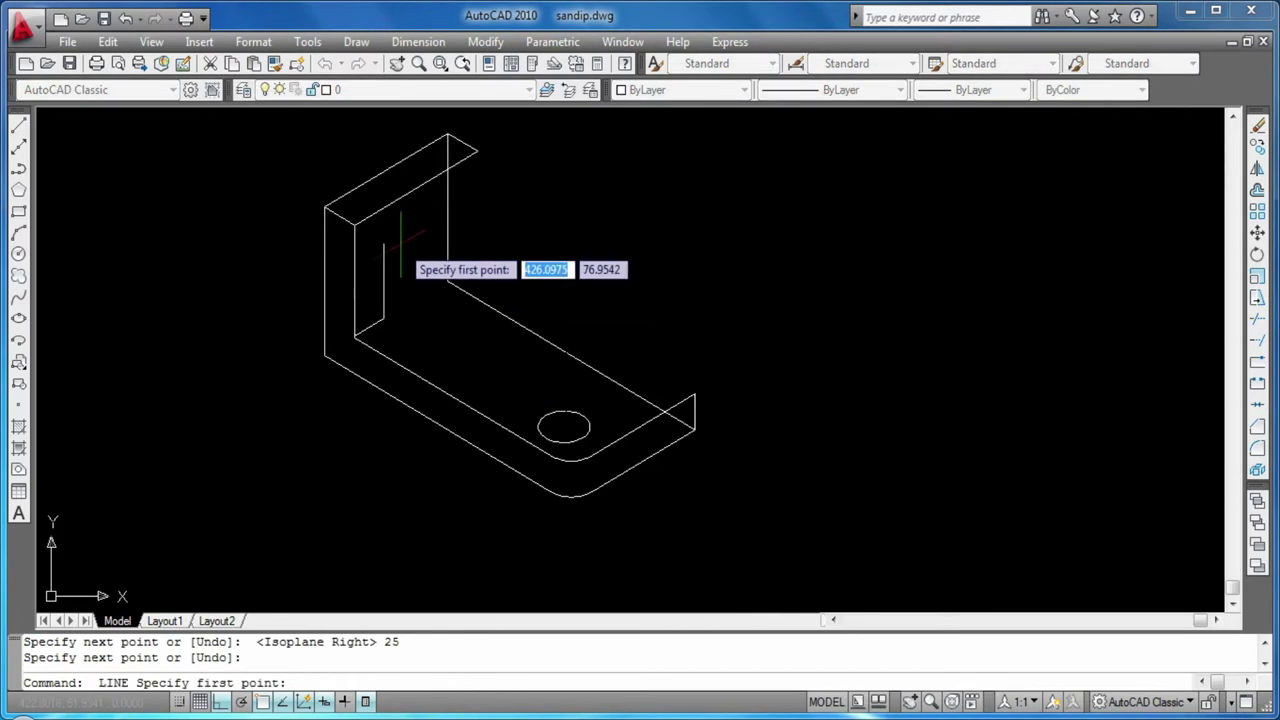
Draw the 38-unit top edge of the upright wall at 30°
click(384, 243)
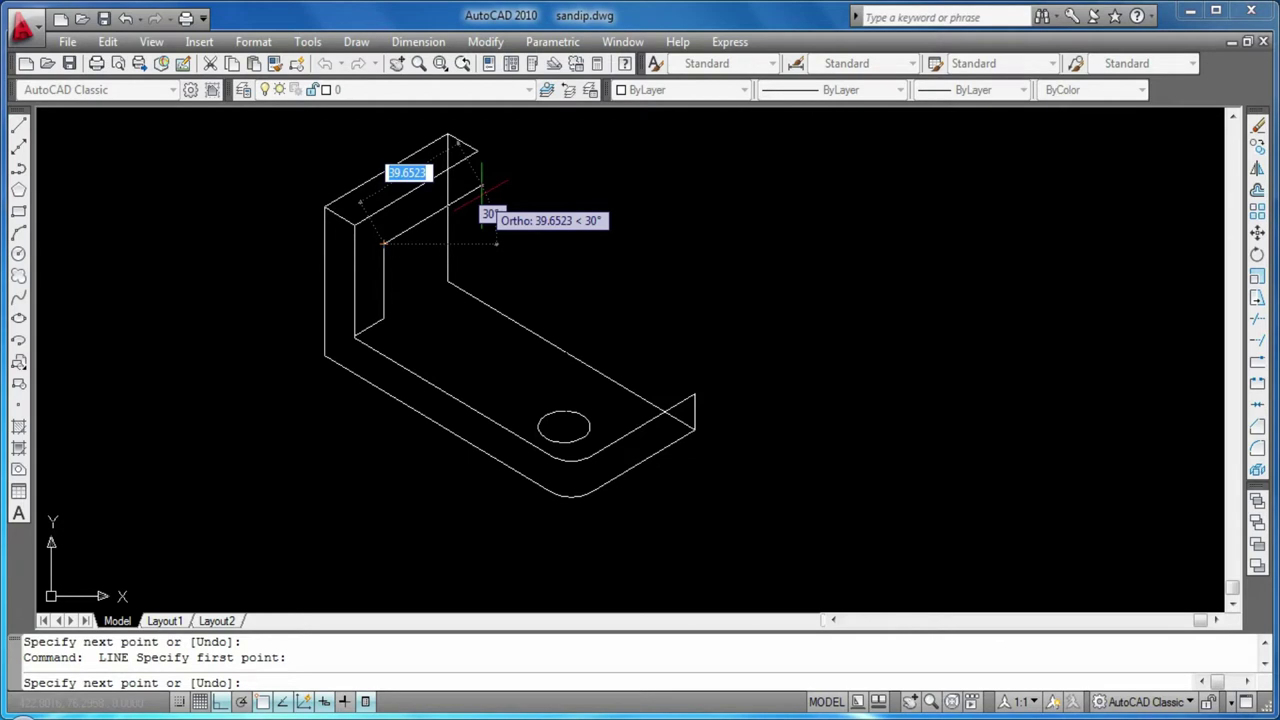
text(38)
key(Return)
key(Return)
key(Return)
click(478, 151)
Switch to the left isoplane and draw a 12-unit edge at the wall's inner corner
key(Return)
key(Return)
key(Return)
click(383, 243)
key(Escape)
key(Escape)
text(l)
key(Return)
click(385, 244)
key(F5)
text(12)
key(Return)
key(Return)
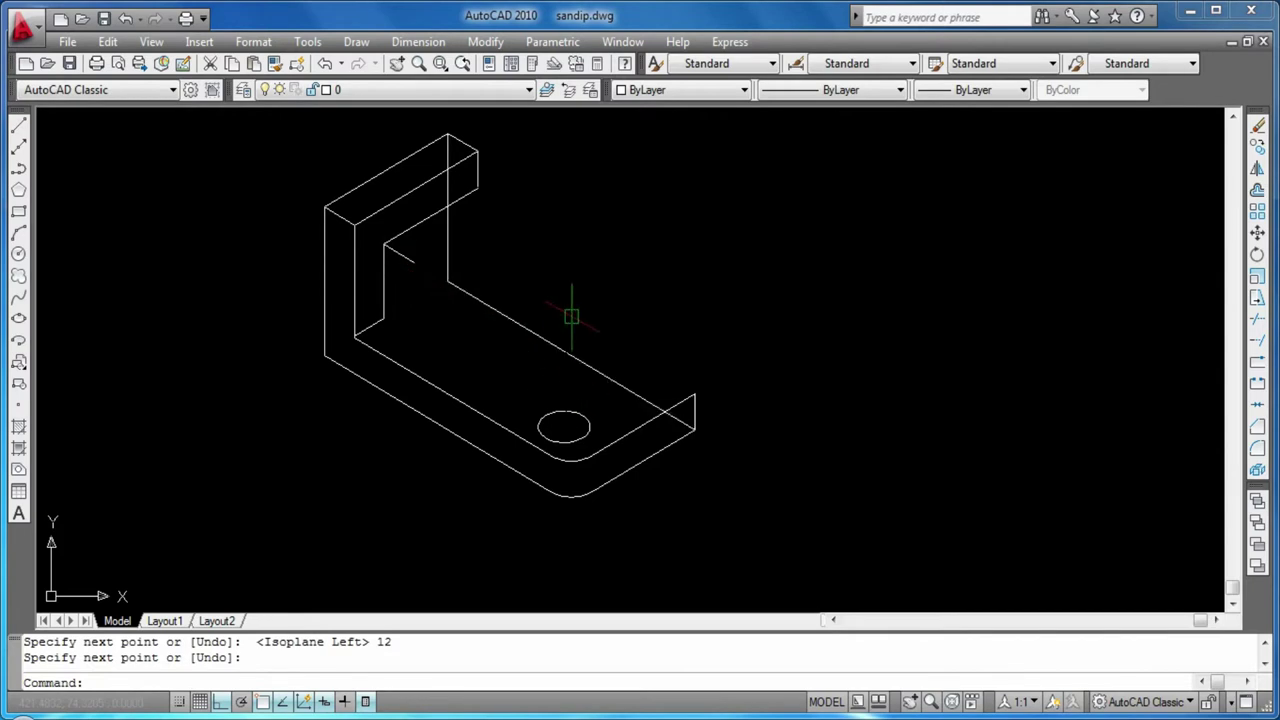
key(Return)
Draw the block's 50-unit top-face edges from the upright's corner on the top isoplane
click(478, 190)
key(Escape)
key(Escape)
key(Return)
click(478, 190)
text(50)
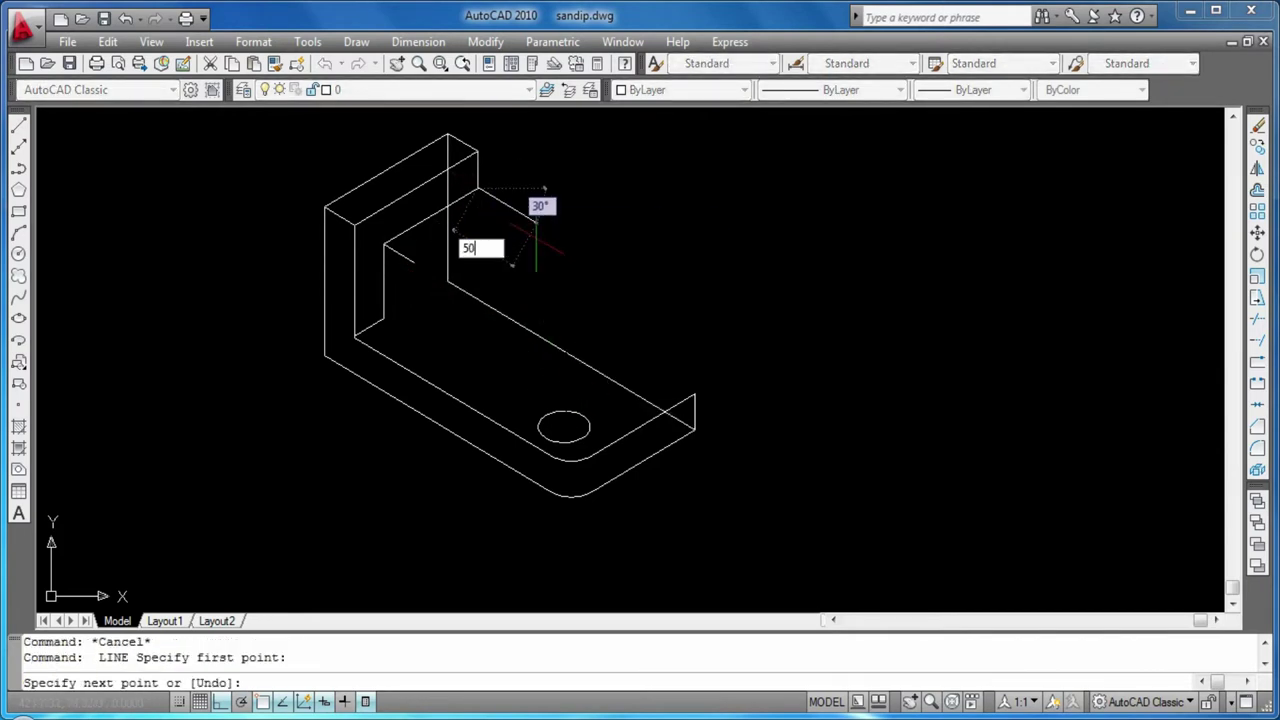
key(Return)
key(Return)
key(Return)
click(600, 262)
key(F5)
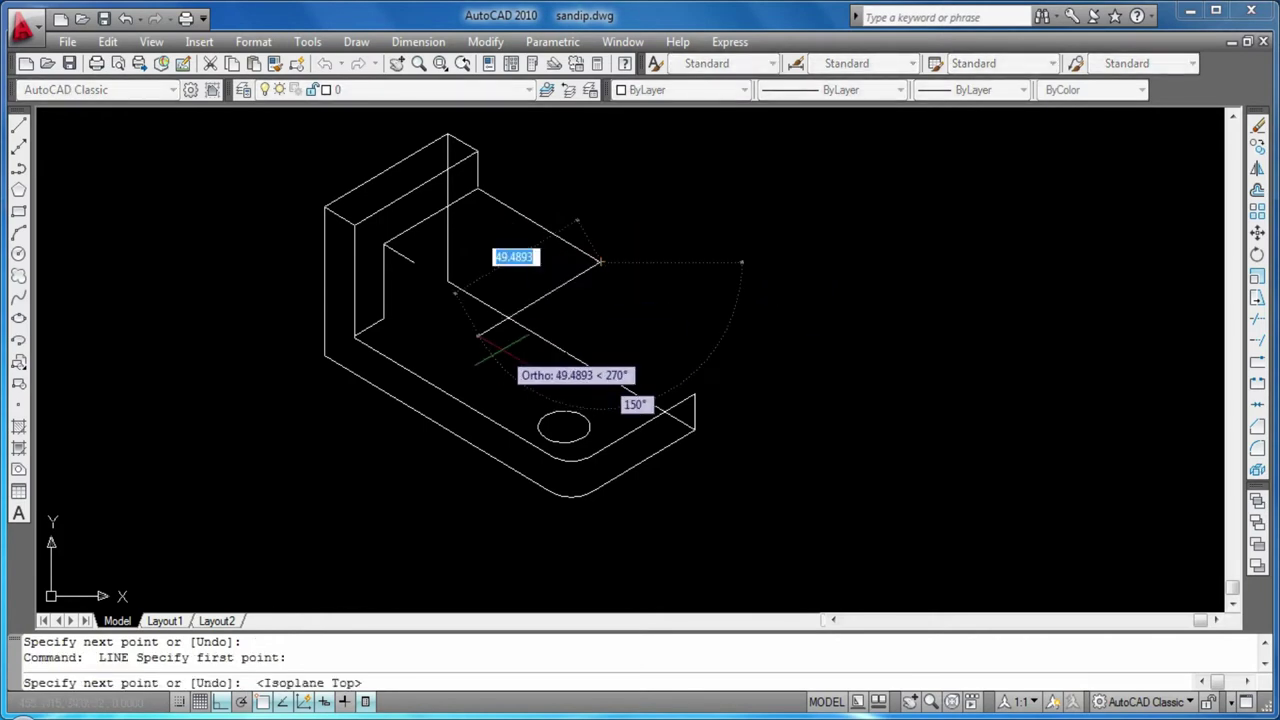
text(50)
key(Return)
text(5)
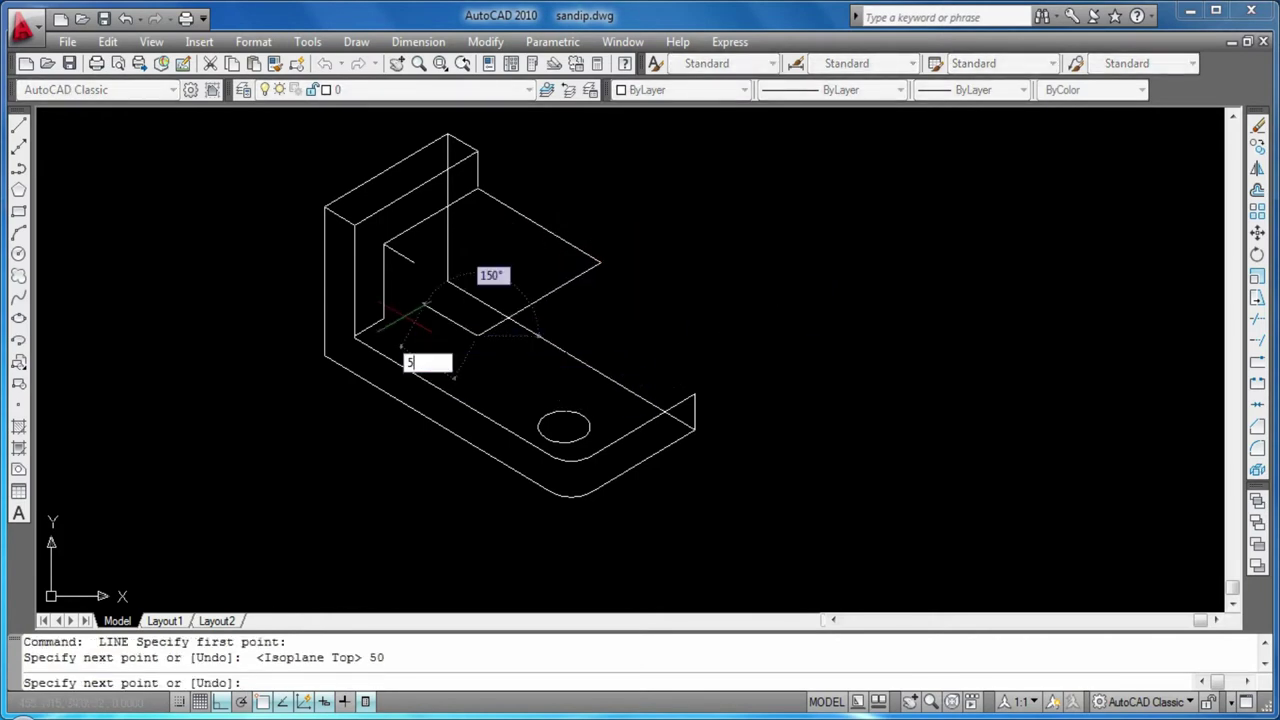
Erase the two stray lines on the block's top face
key(Return)
key(Return)
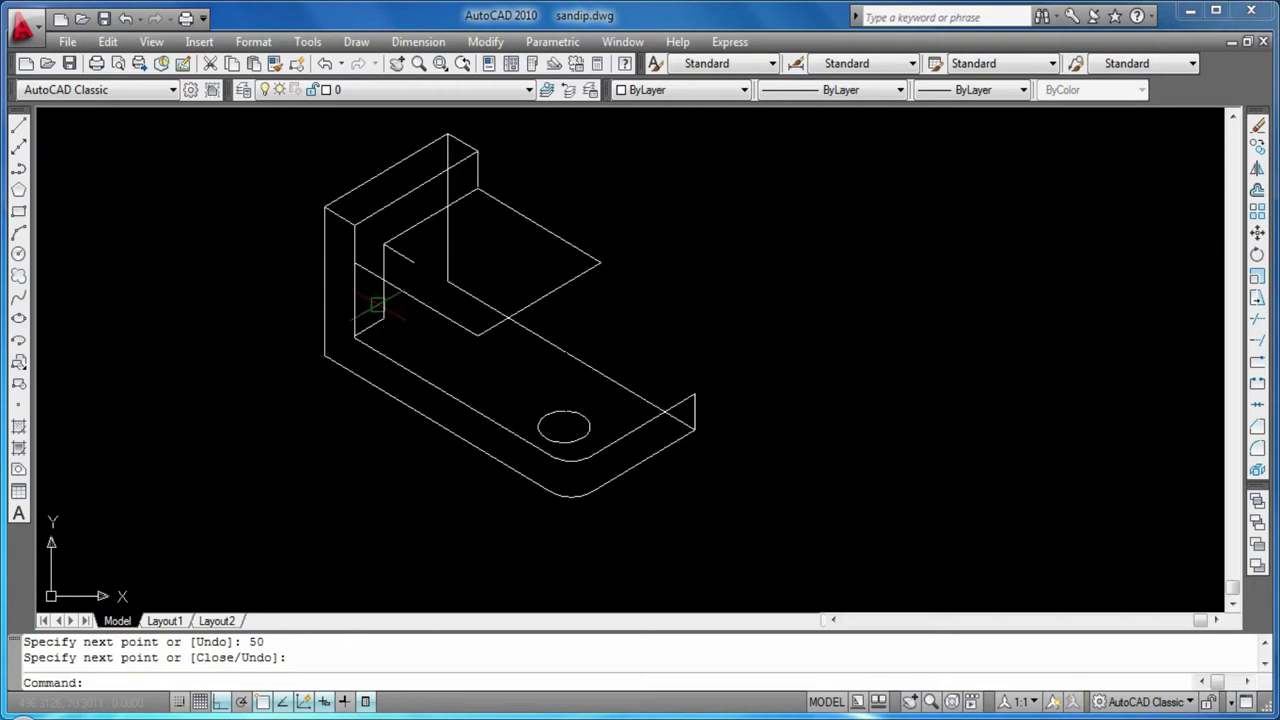
click(437, 318)
key(Delete)
click(538, 298)
key(Delete)
key(Escape)
text(l)
Draw a 38-unit edge from the top face's corner
key(Return)
click(600, 262)
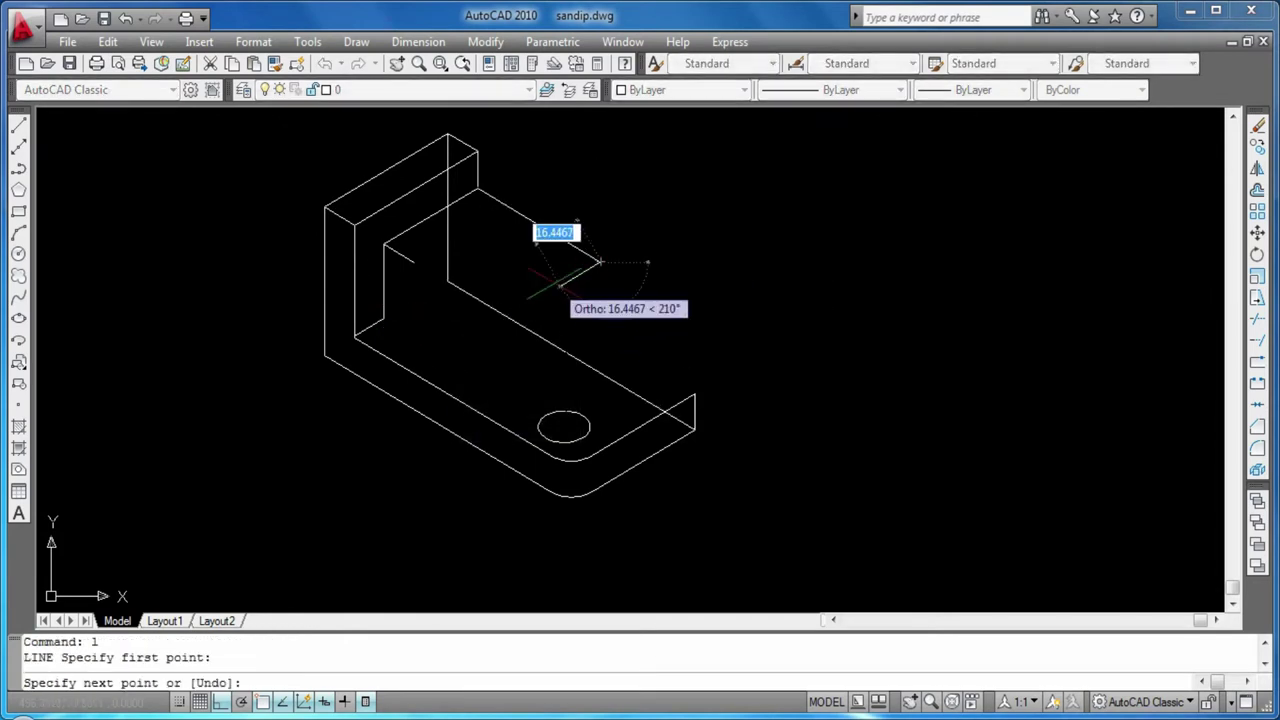
text(38)
key(Return)
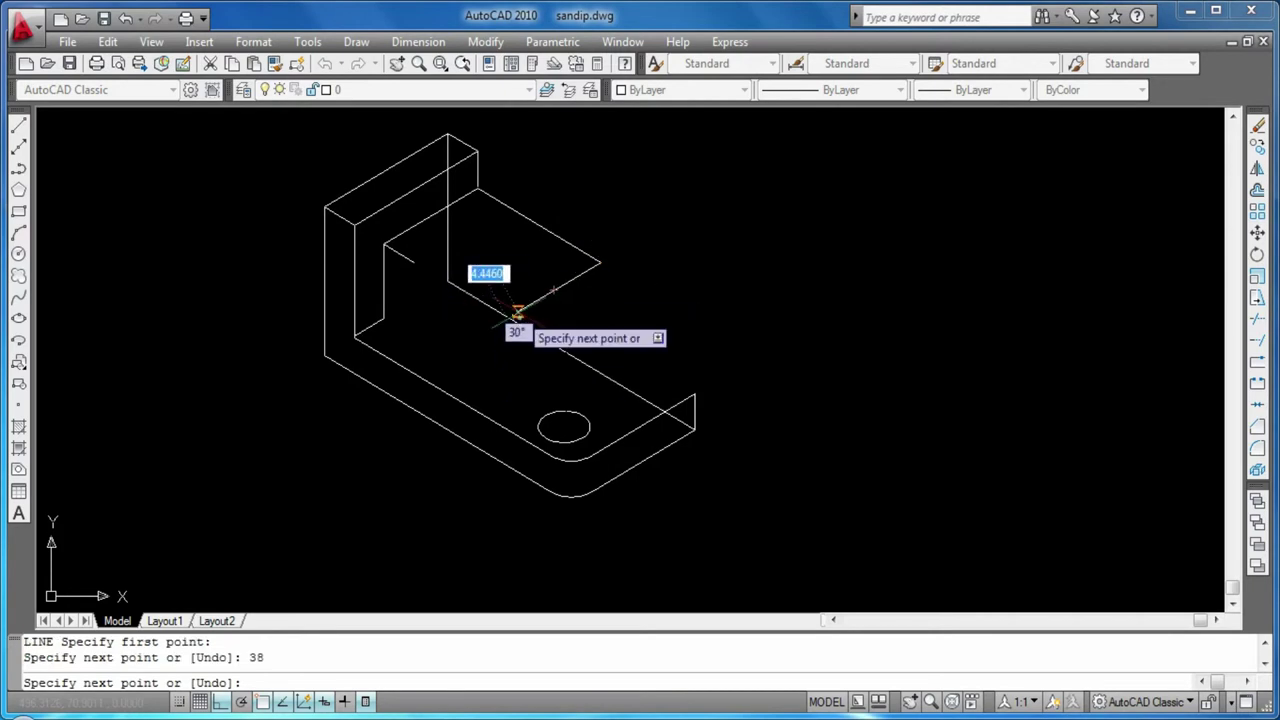
text(38)
key(Return)
key(Return)
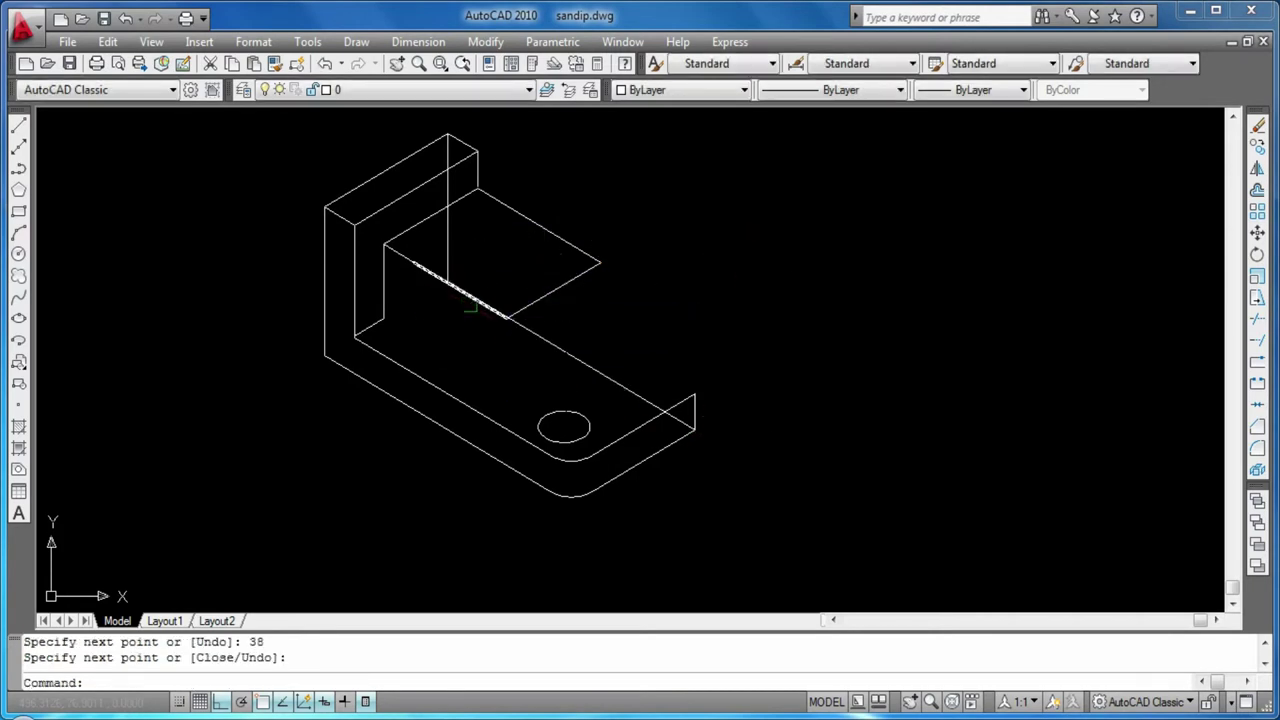
Drop a 28-unit vertical edge on the right isoplane and connect its bottom to the wall corner
key(Return)
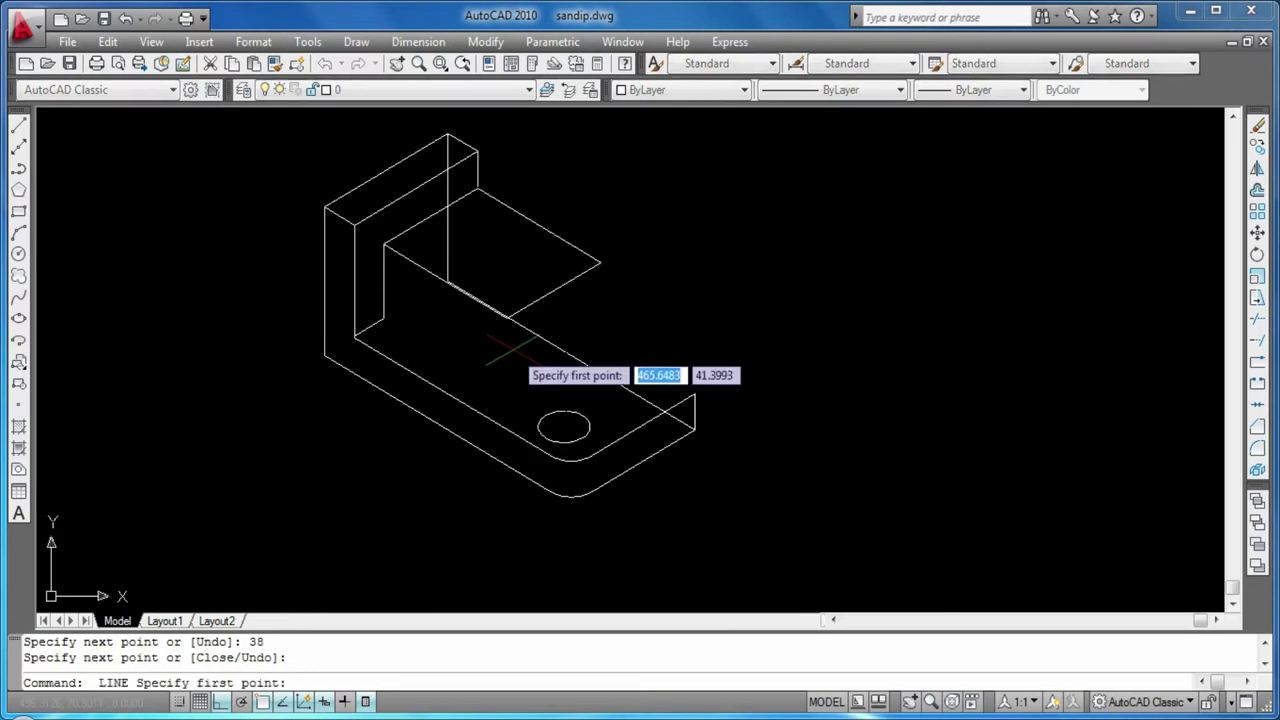
click(506, 318)
key(F5)
text(28)
key(Return)
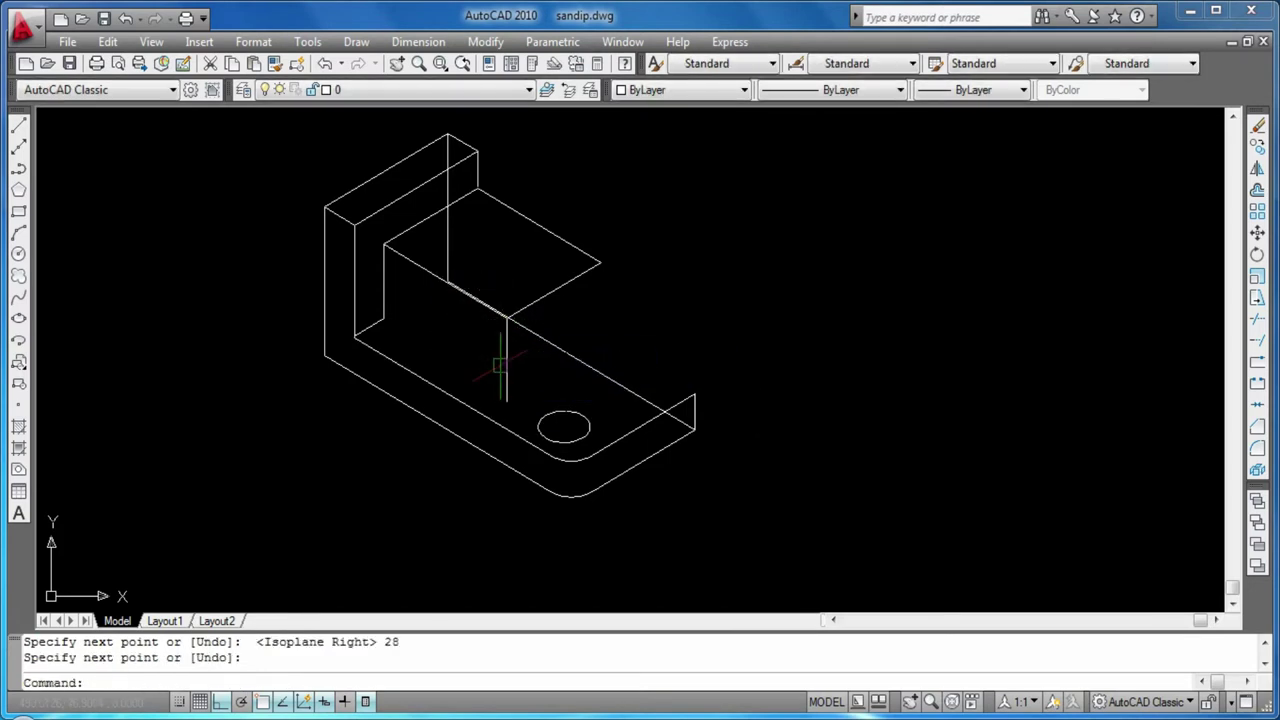
key(Return)
key(Return)
click(506, 400)
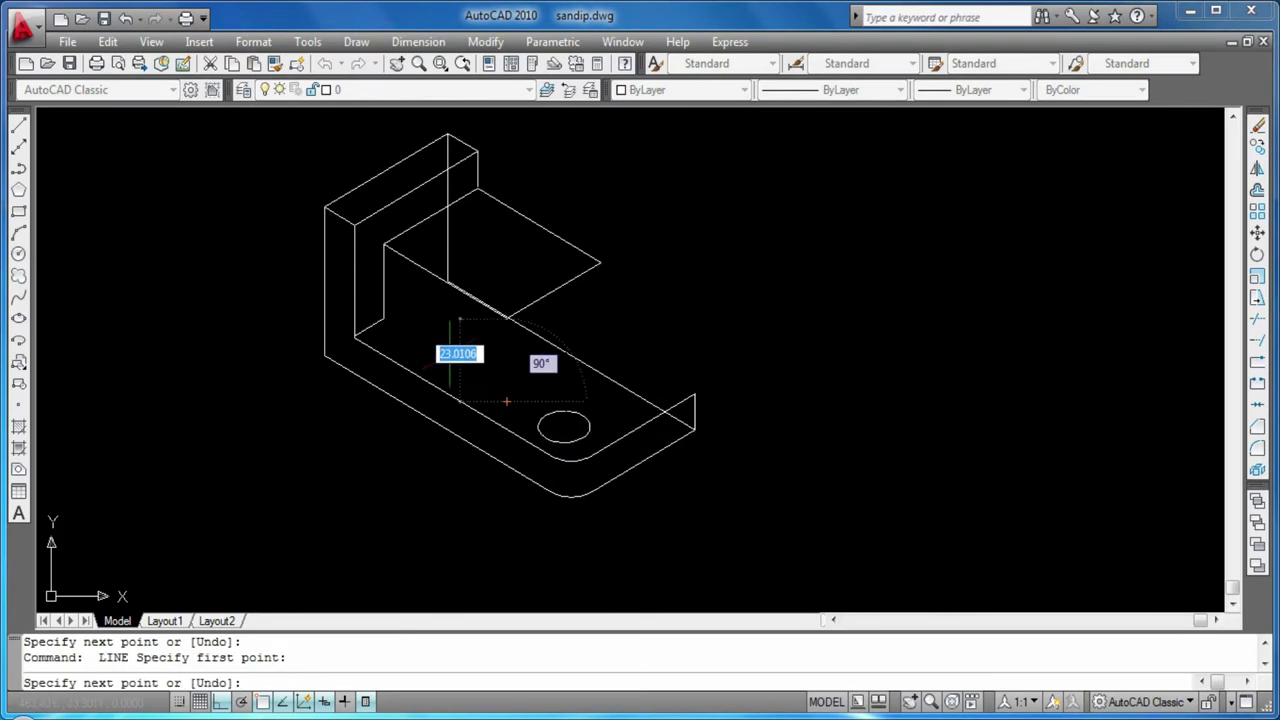
click(384, 321)
key(Return)
key(Return)
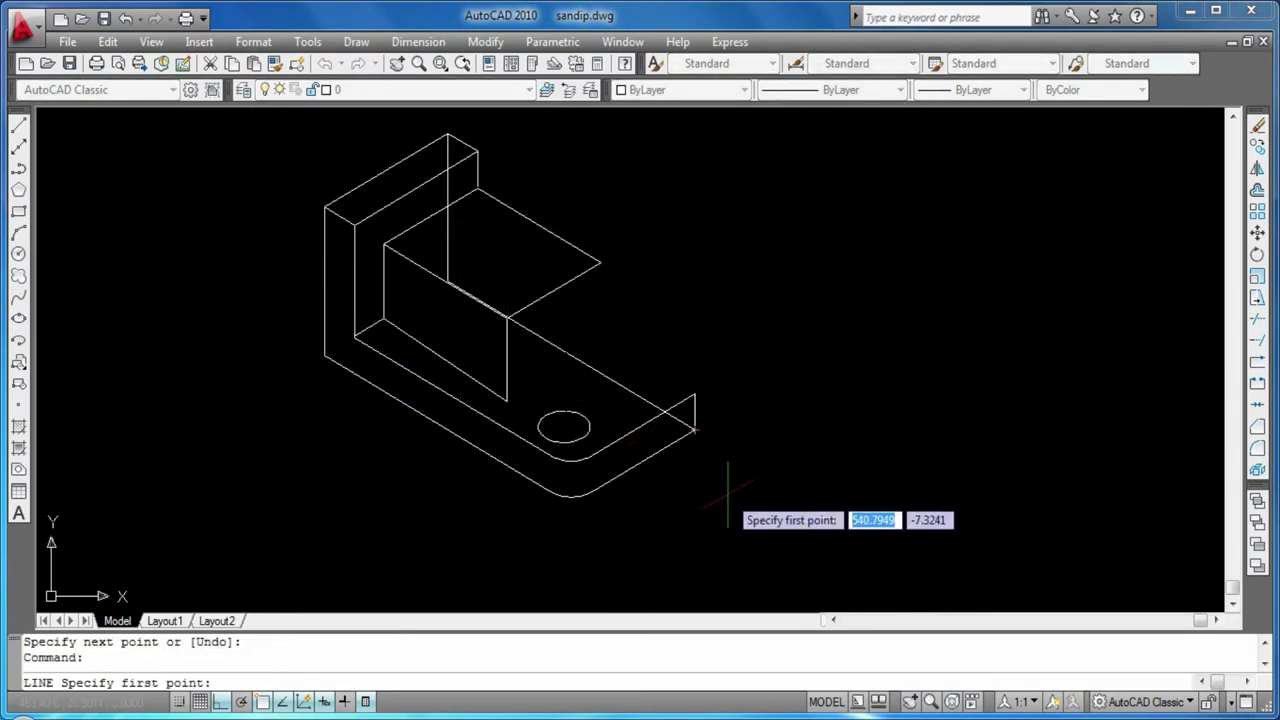
Erase the stray slanted line and the short stray segment
click(459, 290)
key(Escape)
click(481, 304)
key(Delete)
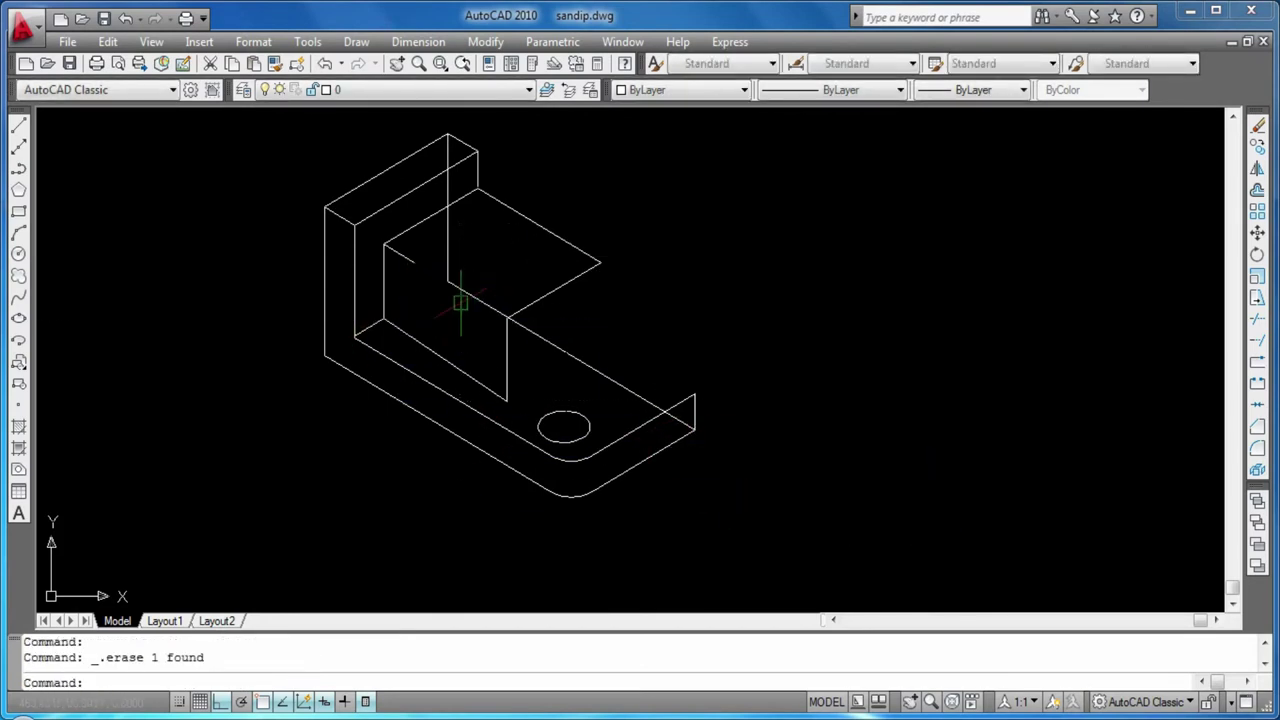
click(398, 252)
key(Delete)
key(Escape)
key(Escape)
key(Return)
key(Escape)
Draw a 10-unit edge from the block's corner and begin a 12-unit edge
text(l)
key(Return)
click(507, 320)
key(F5)
text(10)
key(Return)
key(Return)
key(Return)
click(384, 250)
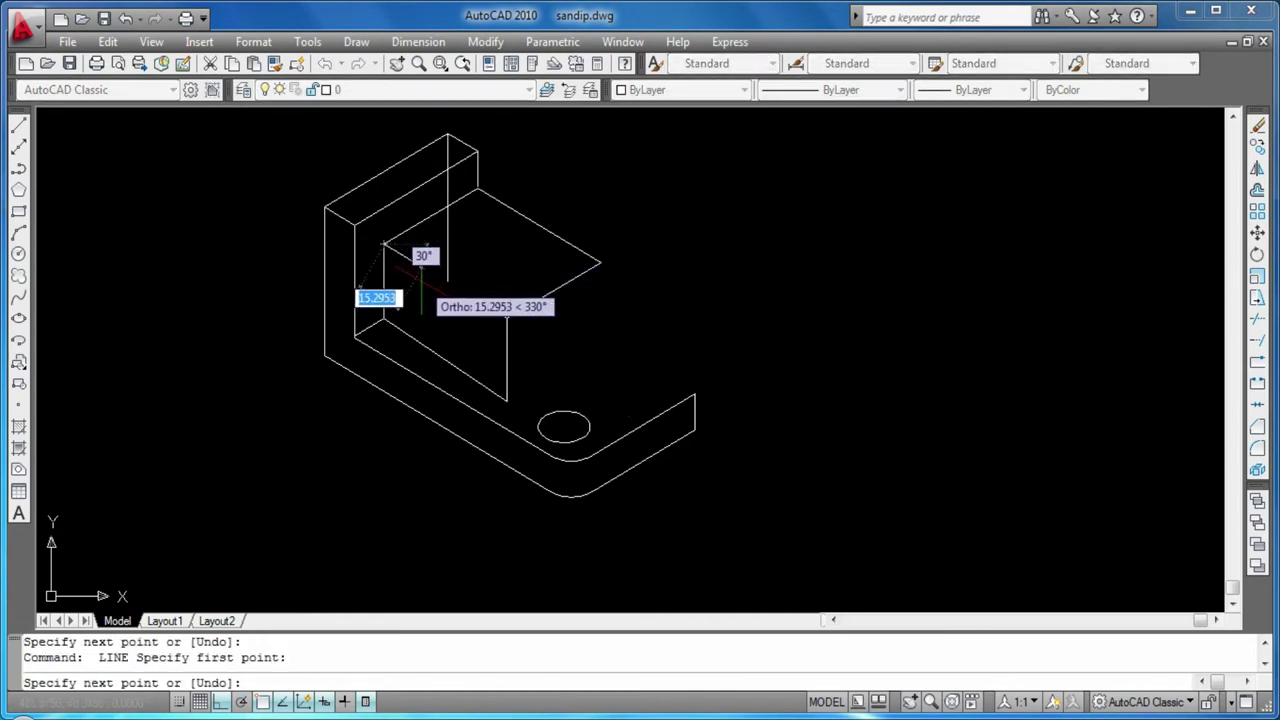
text(12)
key(Return)
key(Return)
Place a radius-24 isocircle on the block's top edge, then erase it as oversized
key(Return)
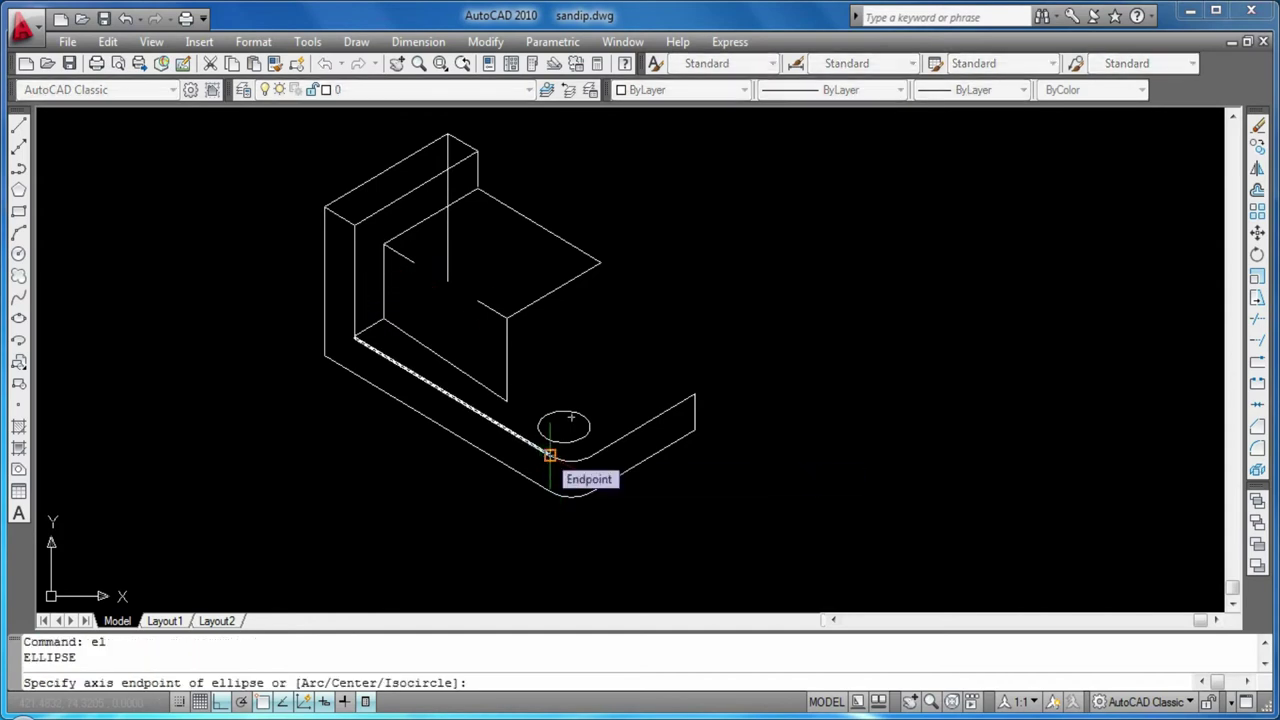
text(i)
key(Return)
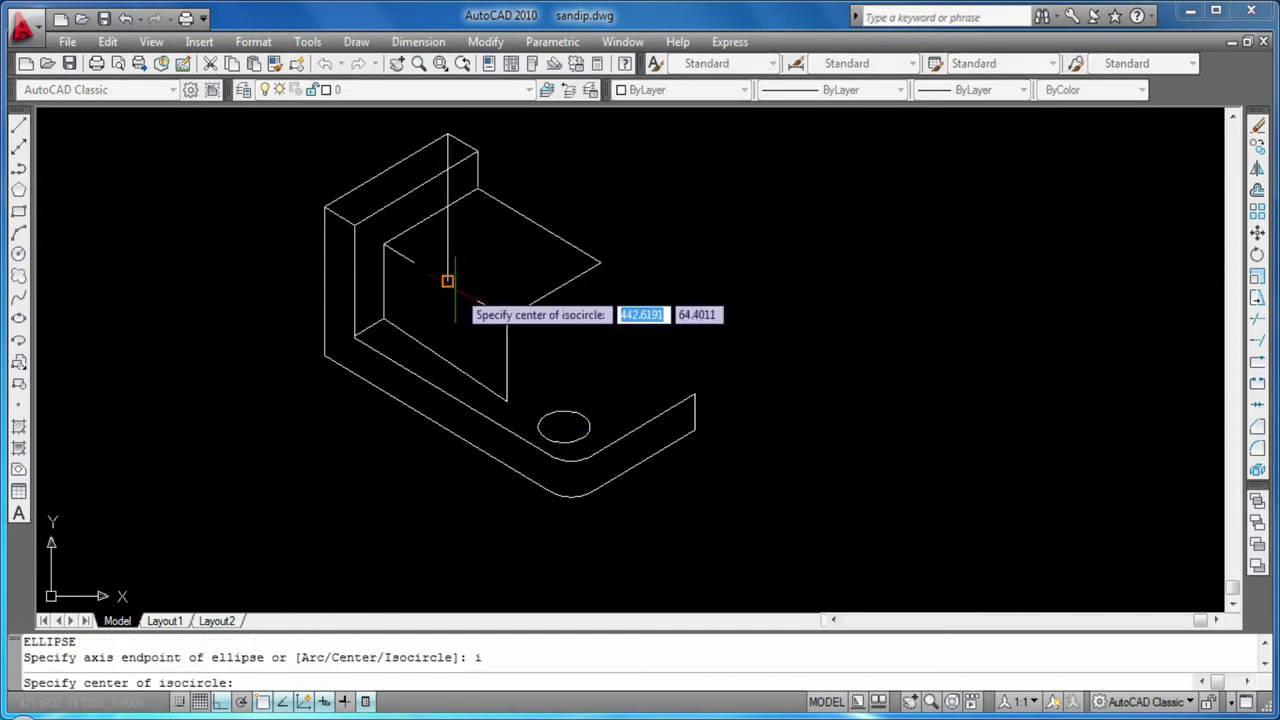
click(448, 281)
text(24)
Redraw the isocircle with radius 12 centred on the block's top front edge
key(Return)
click(505, 300)
key(Delete)
text(el)
key(Return)
text(i)
key(Return)
click(446, 281)
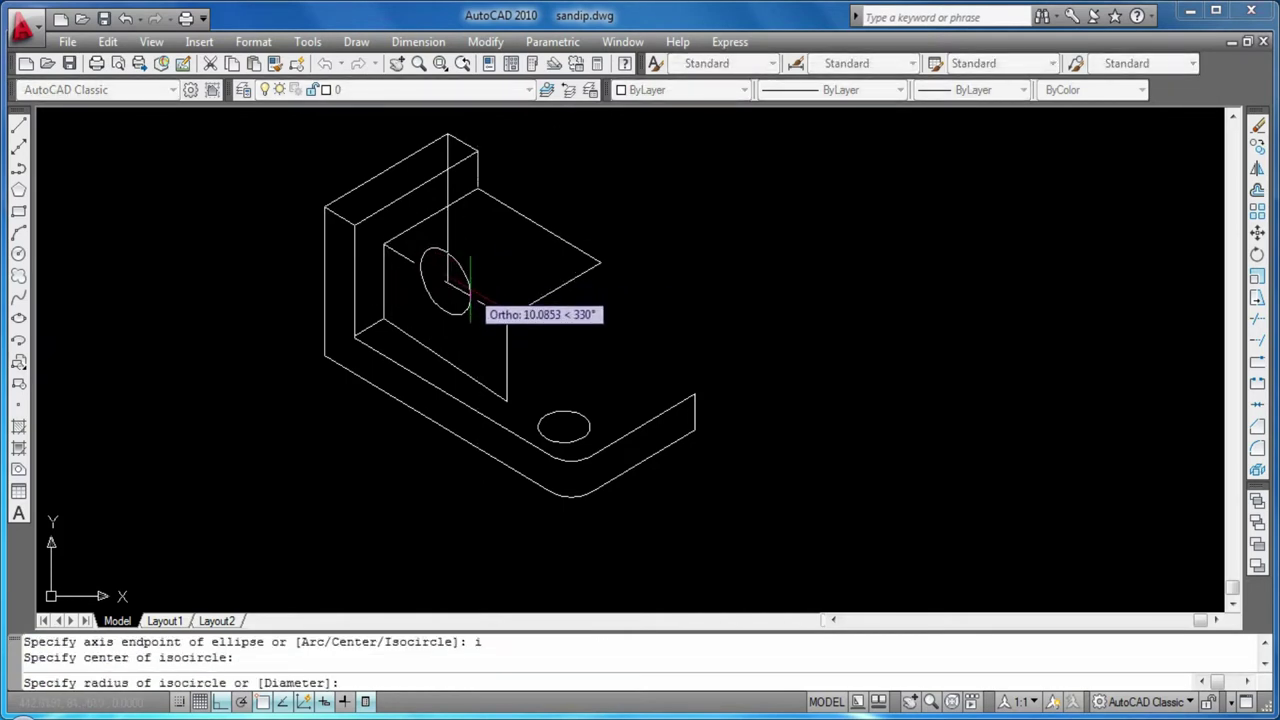
text(12)
key(Return)
key(Return)
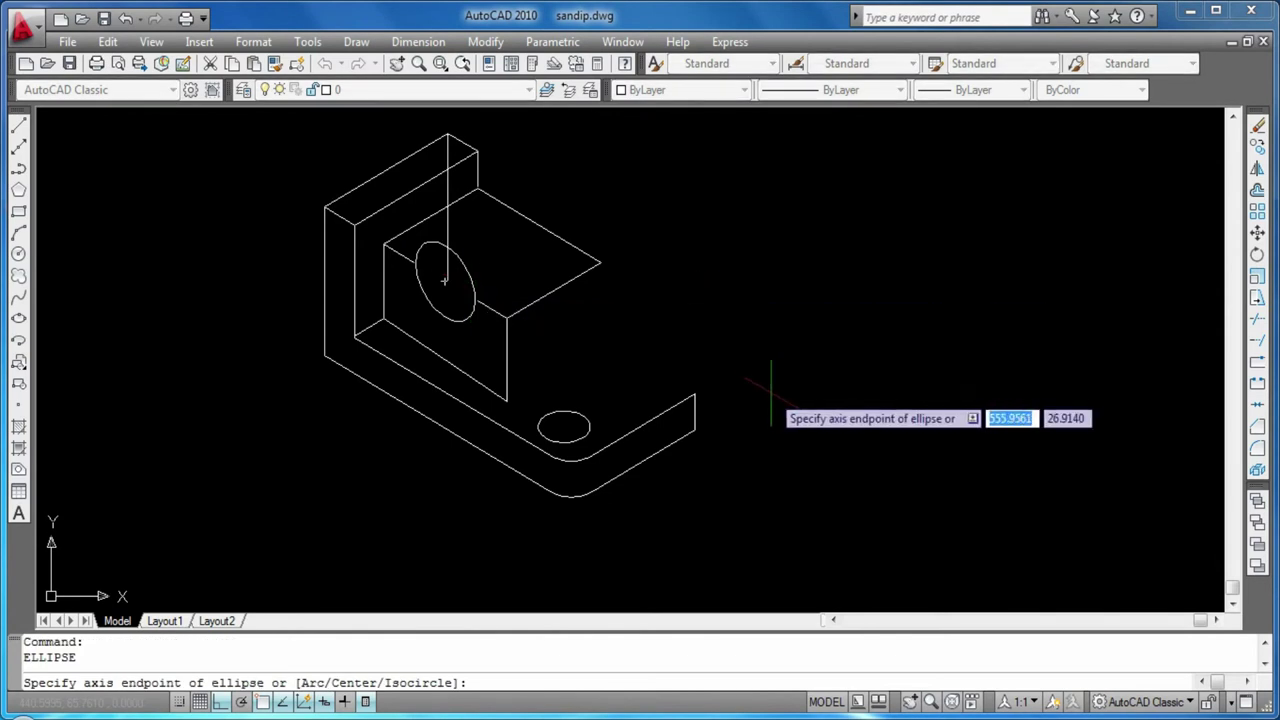
text(tr)
Make initial trim attempts on the isocircle with all edges as cutters
key(Return)
key(Return)
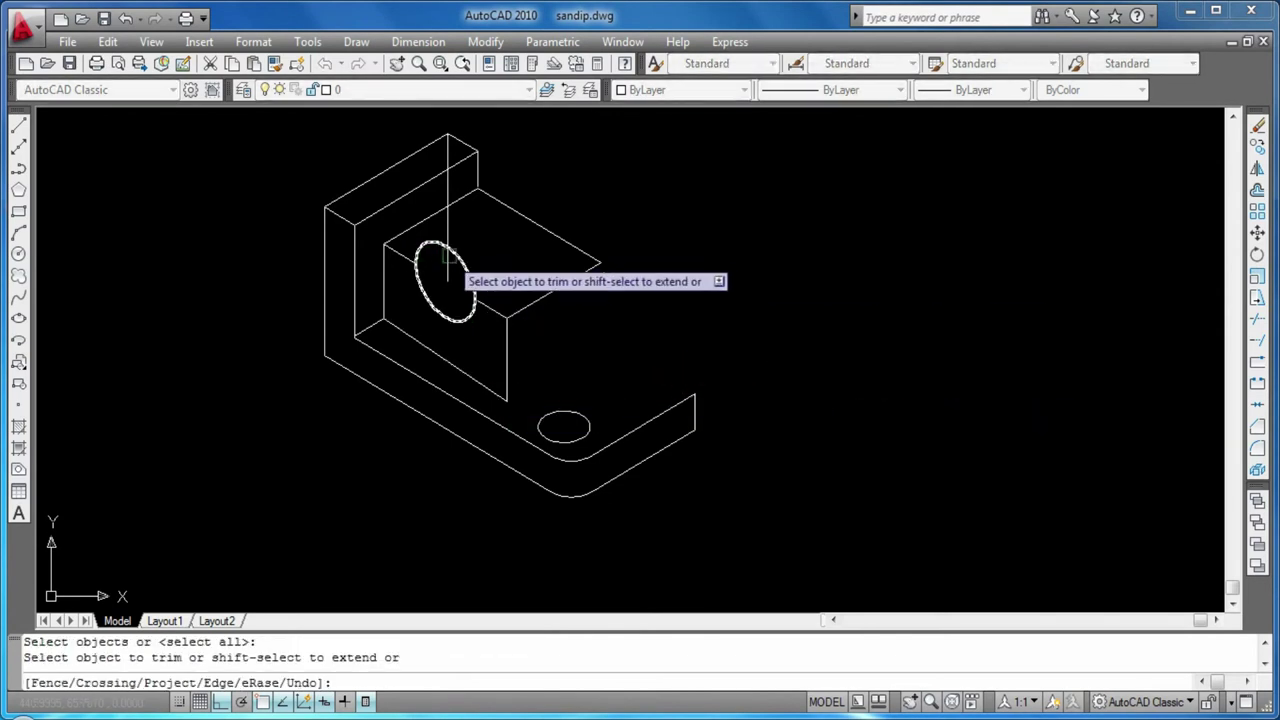
key(Escape)
text(r)
key(Return)
key(Return)
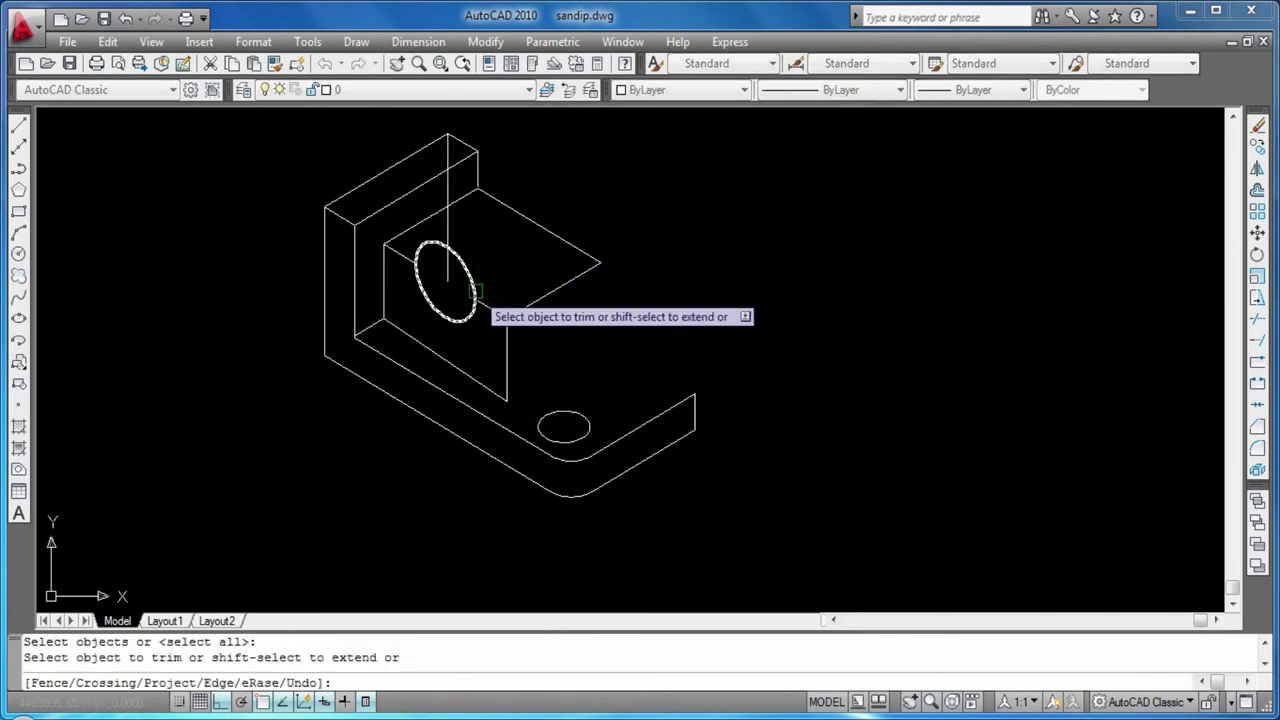
click(474, 290)
key(Escape)
key(Return)
key(Return)
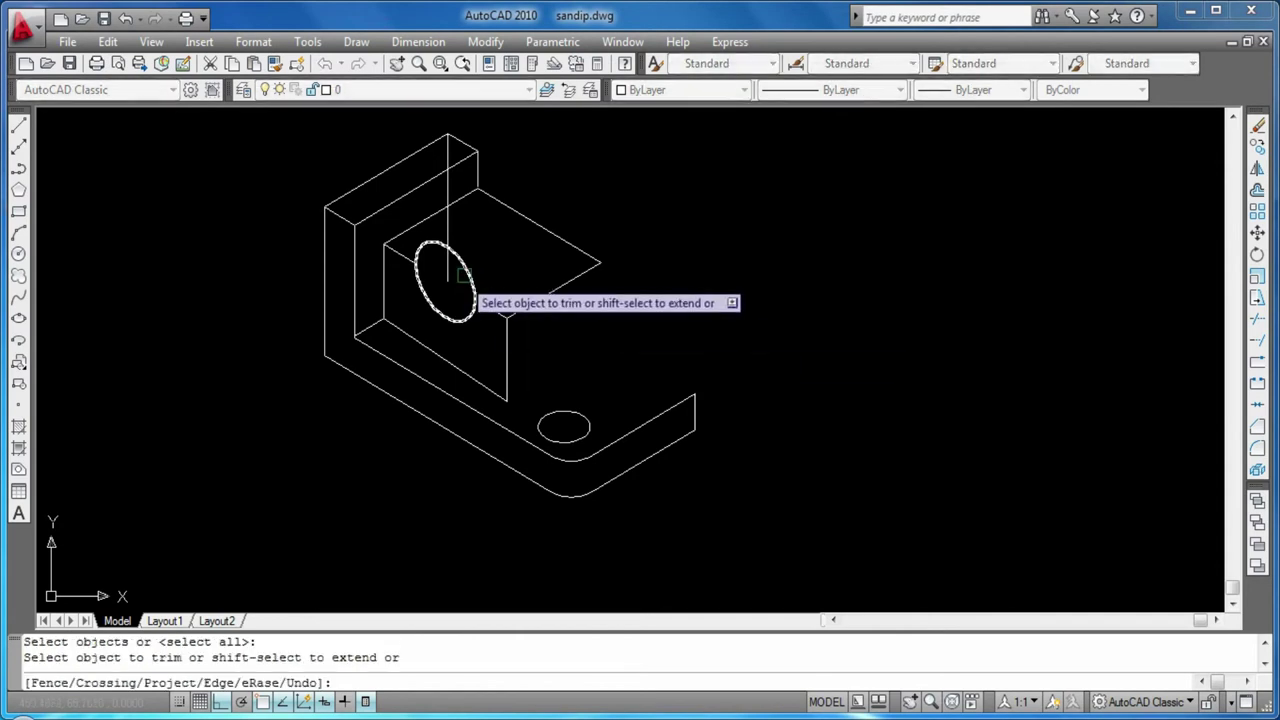
click(471, 290)
scroll(471, 288, up, 3)
scroll(490, 291, up, 3)
scroll(490, 293, down, 2)
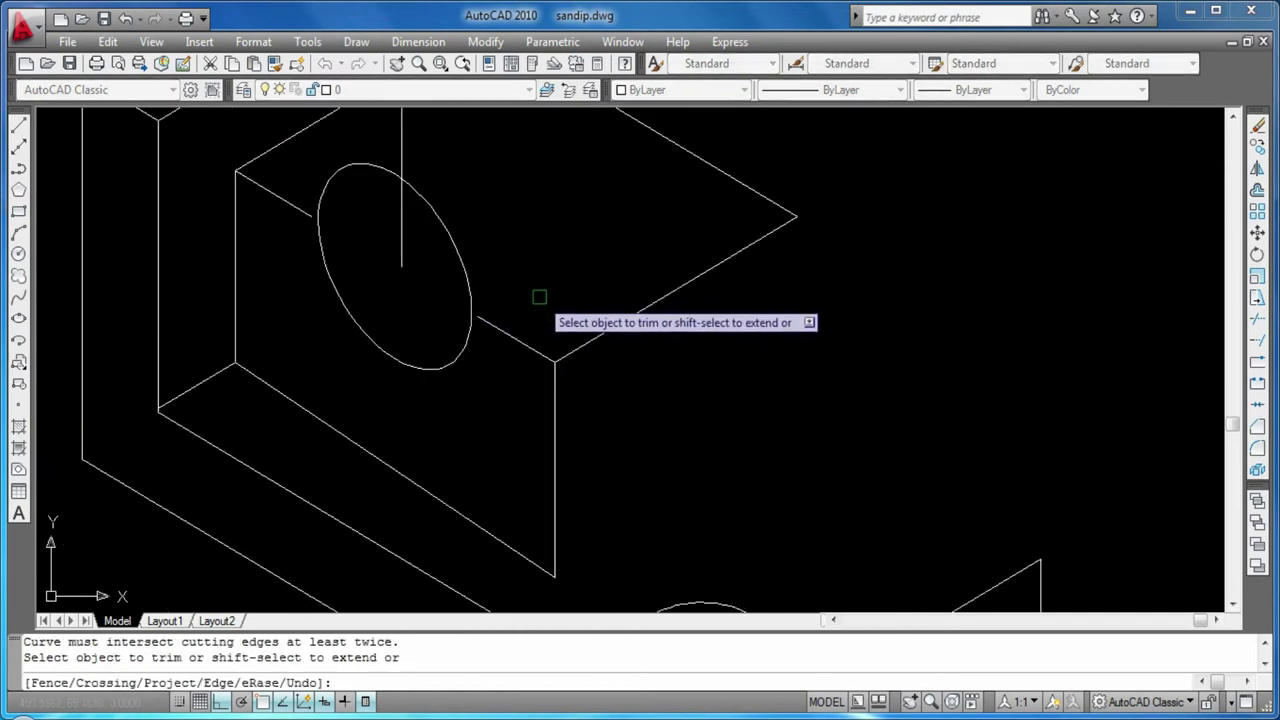
scroll(539, 297, down, 1)
key(Escape)
Start a line at the circle's edge and block corner, then cancel it
text(l)
key(Return)
click(484, 315)
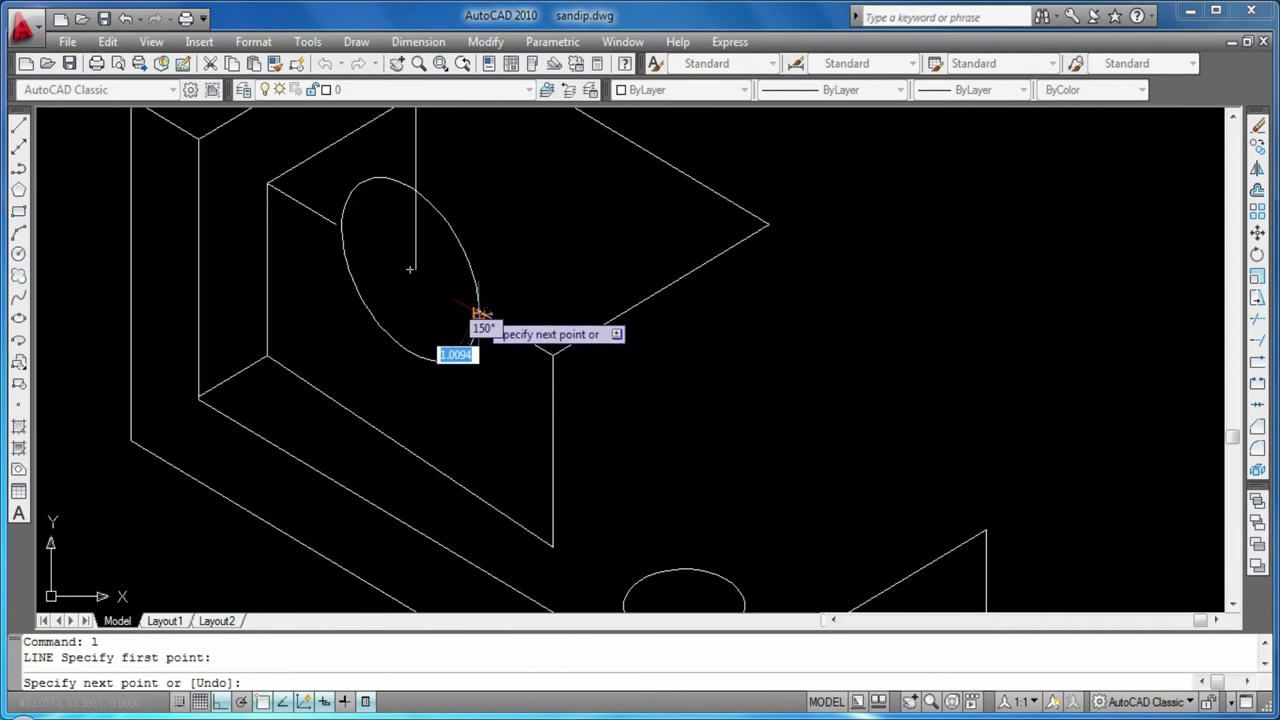
scroll(480, 313, up, 4)
key(Return)
key(Return)
scroll(449, 289, down, 4)
click(311, 214)
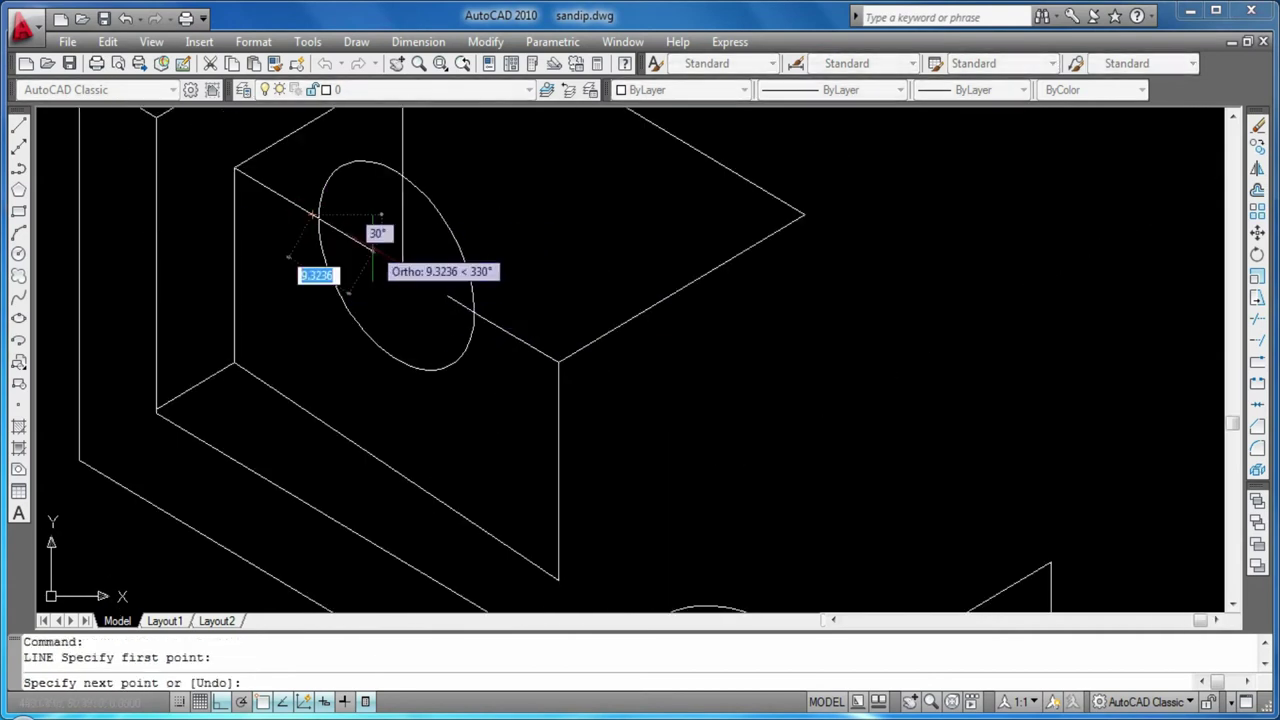
key(Return)
key(Return)
key(Escape)
key(Escape)
Trim away the inner diagonal line and the circle's right arc at the block edges
text(tr)
key(Return)
key(Return)
click(471, 290)
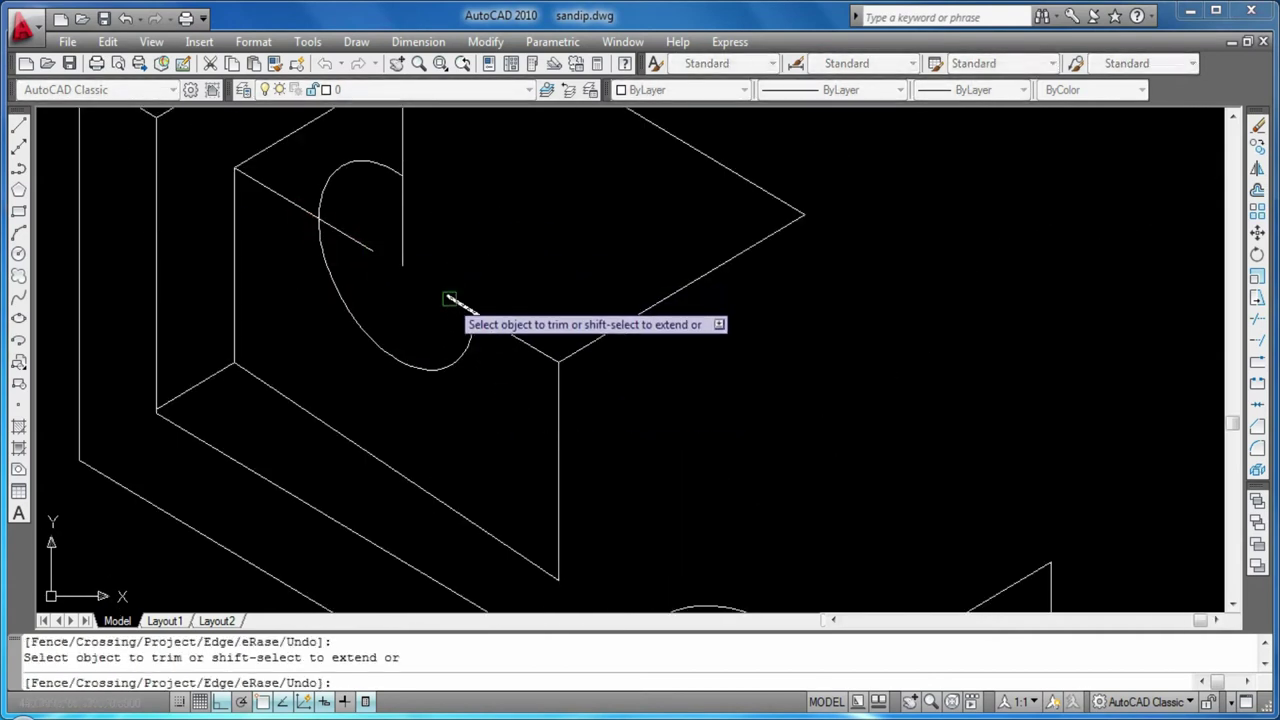
text(u)
key(Return)
click(373, 251)
click(470, 258)
scroll(492, 263, down, 3)
scroll(609, 286, down, 1)
scroll(436, 285, up, 1)
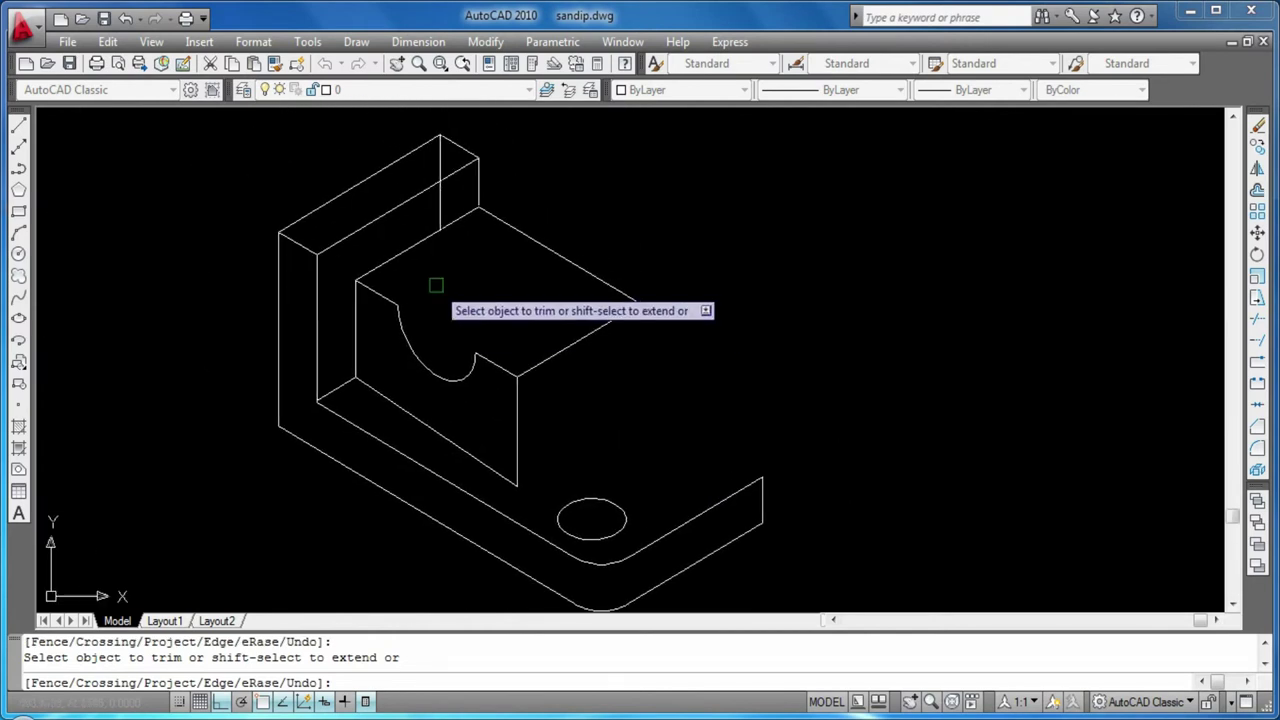
key(Escape)
Erase the leftover hidden vertical line
click(439, 157)
key(Delete)
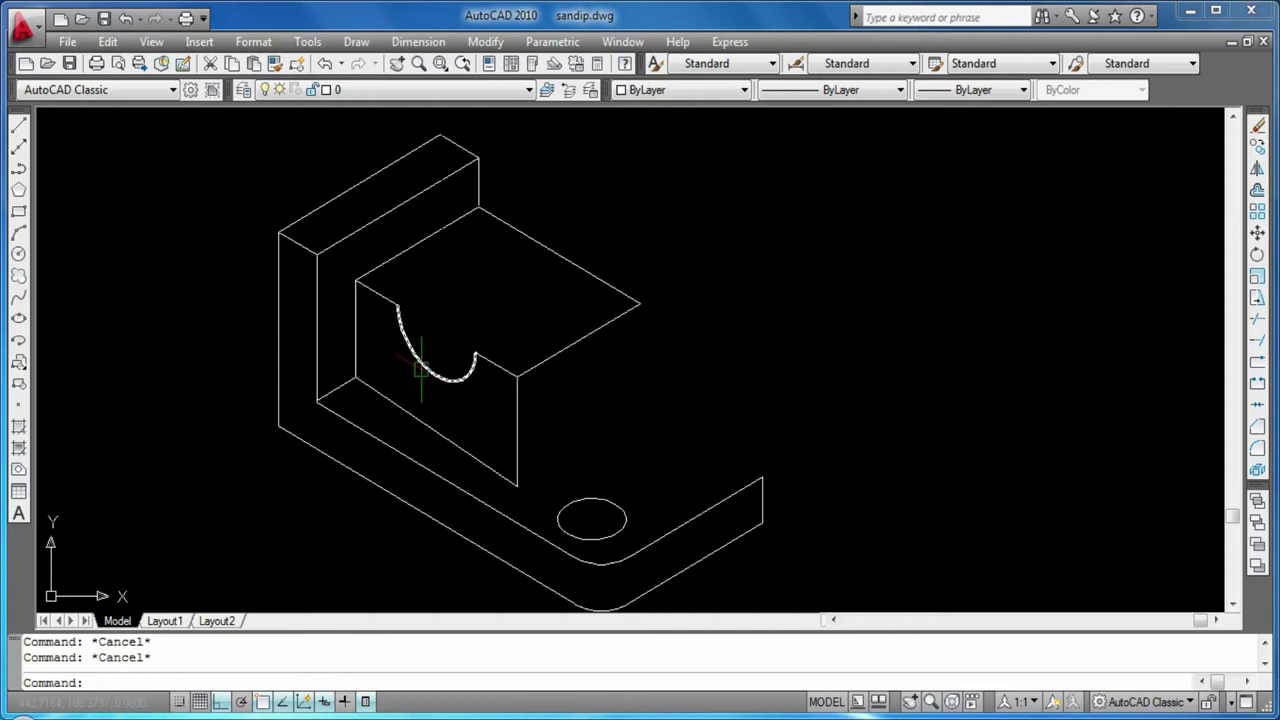
text(co)
key(Return)
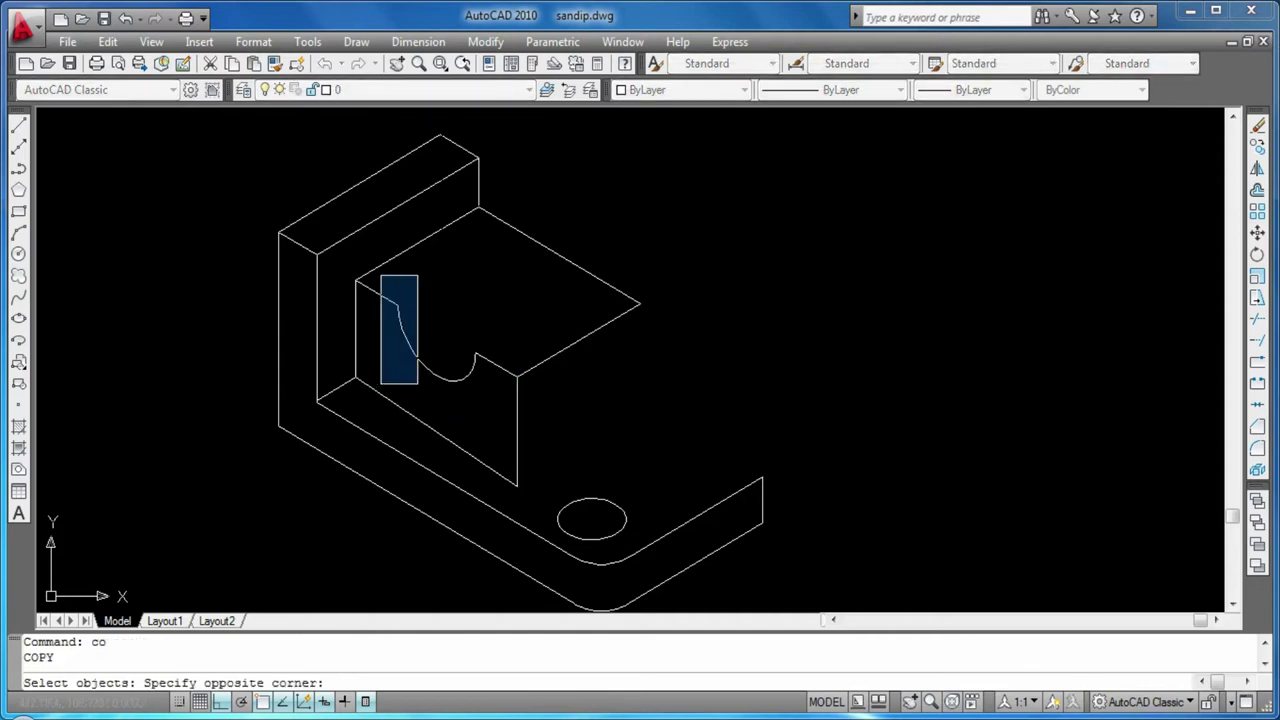
Copy the groove's front arc 28 units back along the 30° direction
drag(418, 275, 515, 286)
click(515, 286)
key(Return)
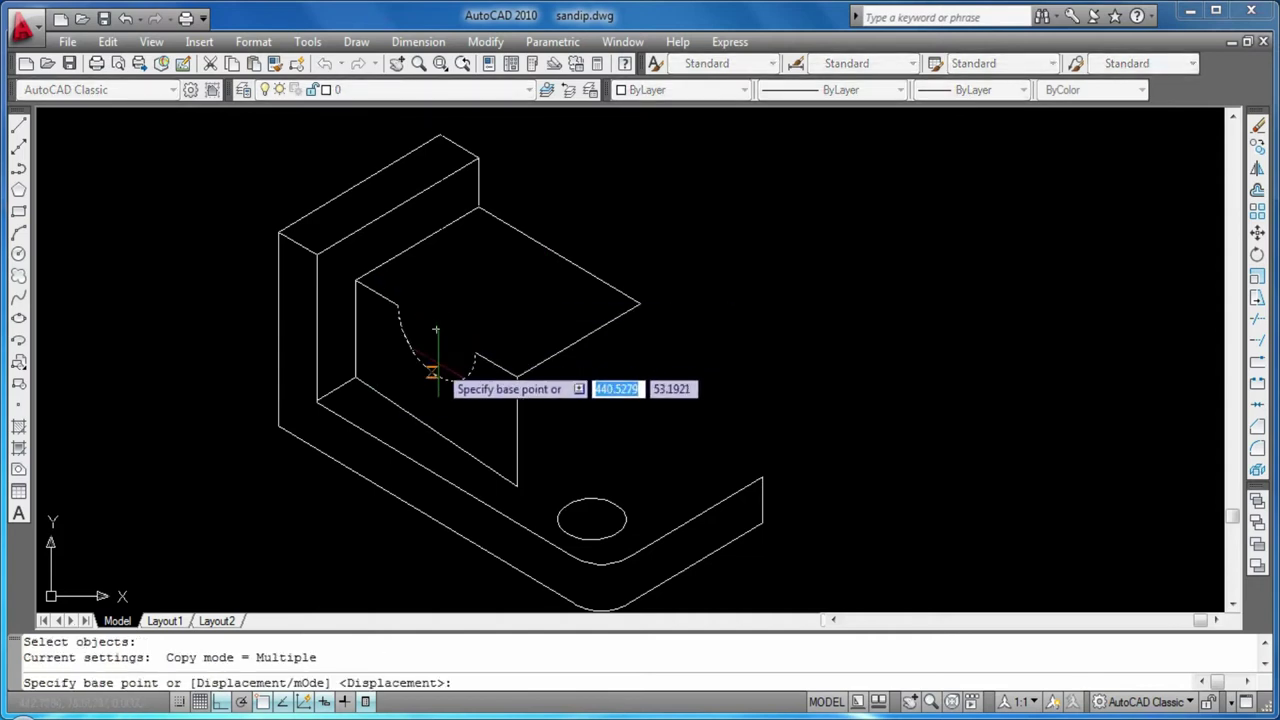
click(436, 372)
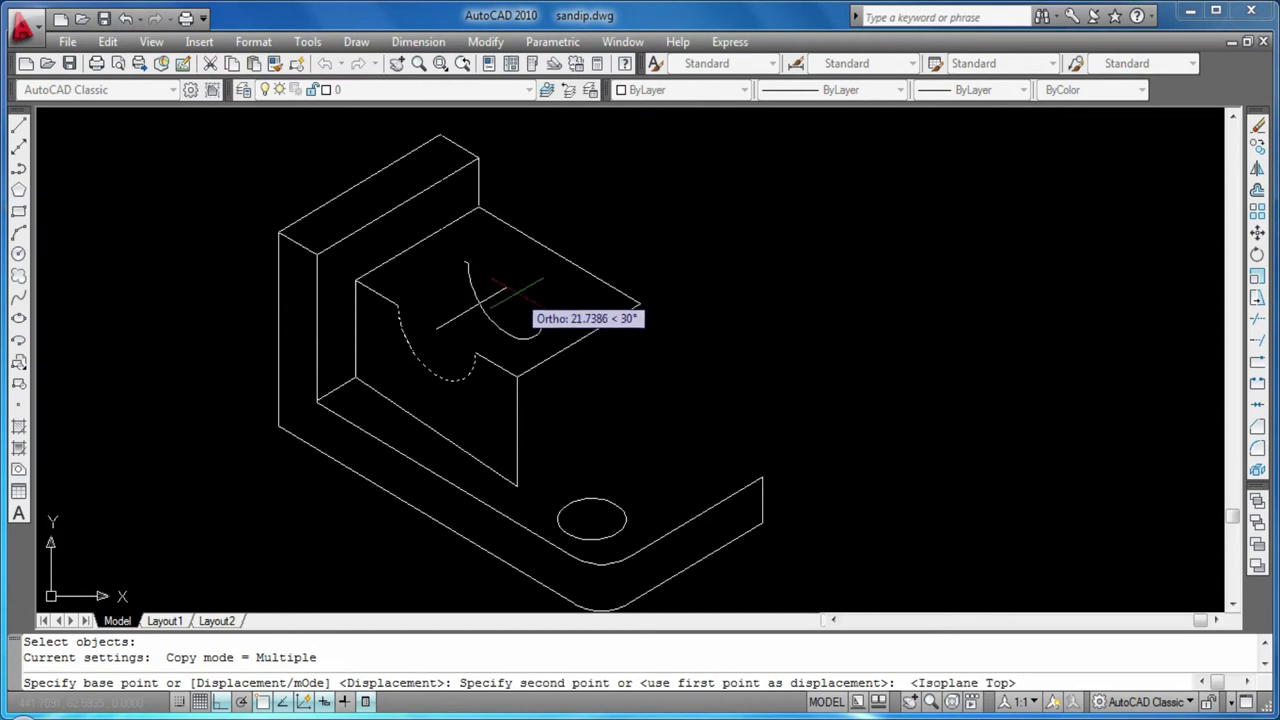
text(2)
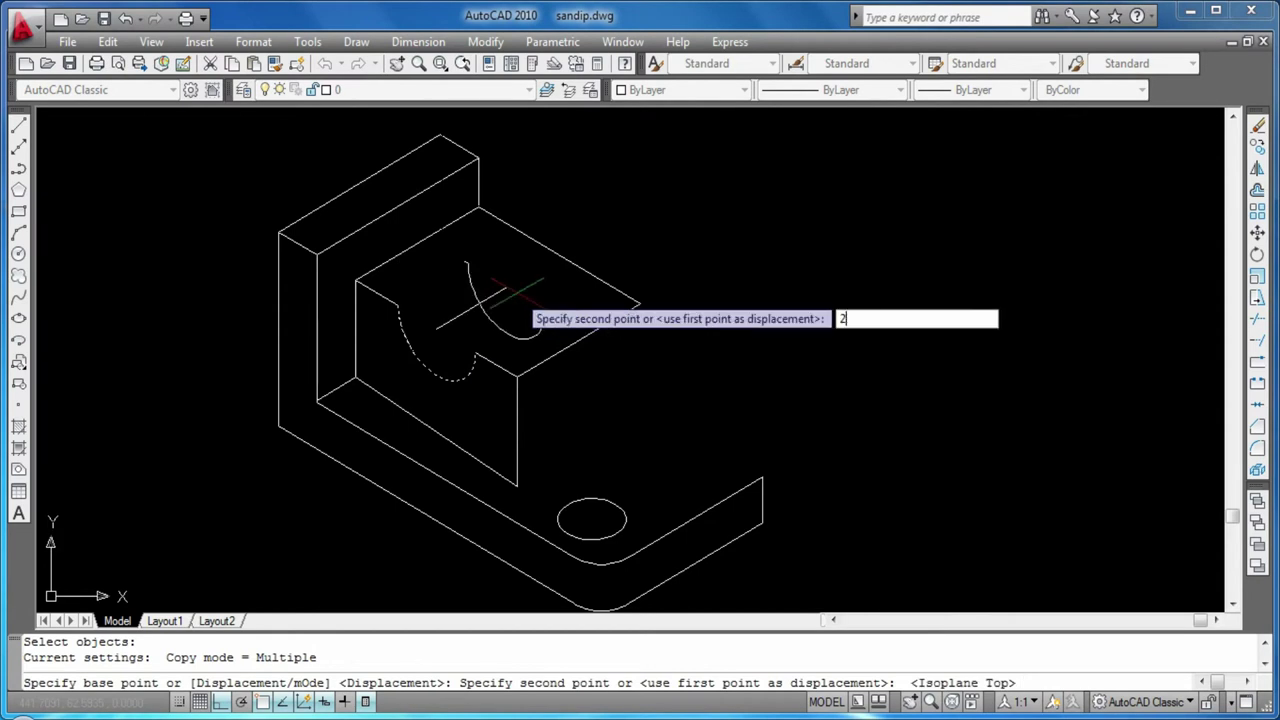
text(8)
key(Return)
key(Return)
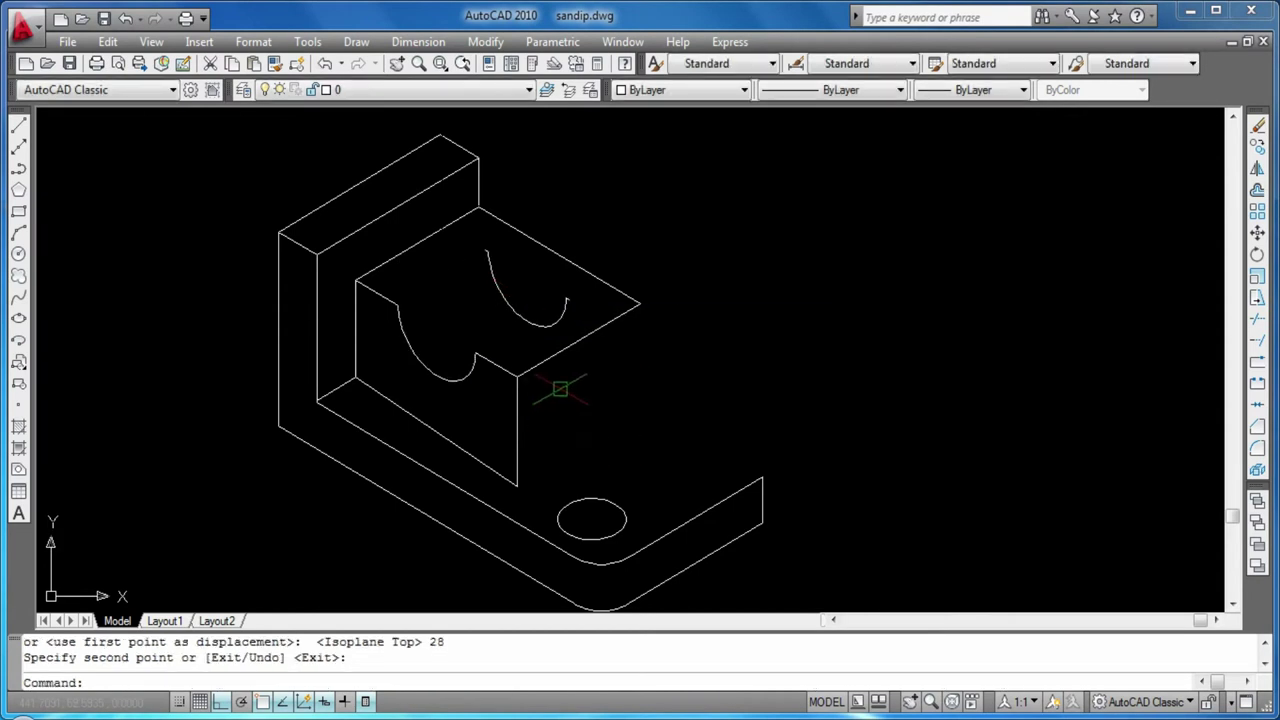
Draw a line joining the front arc's end to the copied arc's end
text(l)
key(Return)
click(566, 300)
click(479, 355)
Draw a straight edge connecting the endpoints of the two groove arcs
key(Return)
key(Return)
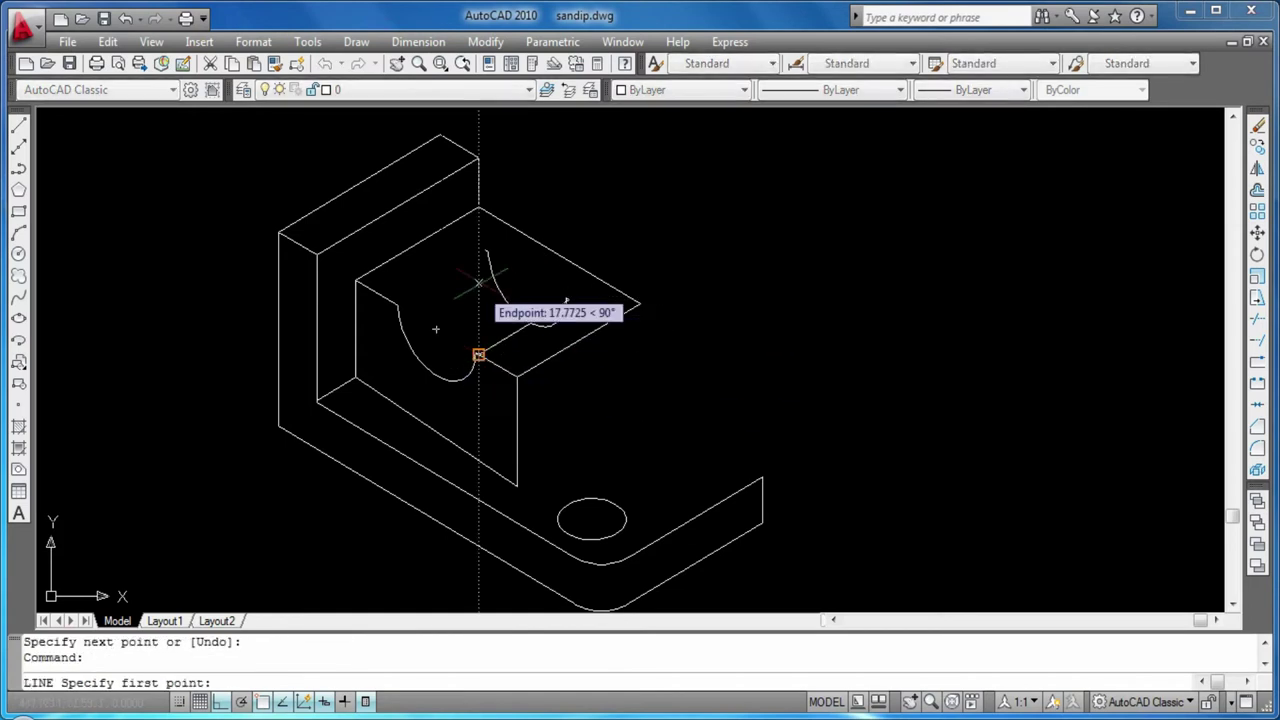
click(487, 250)
click(398, 302)
key(Return)
key(Return)
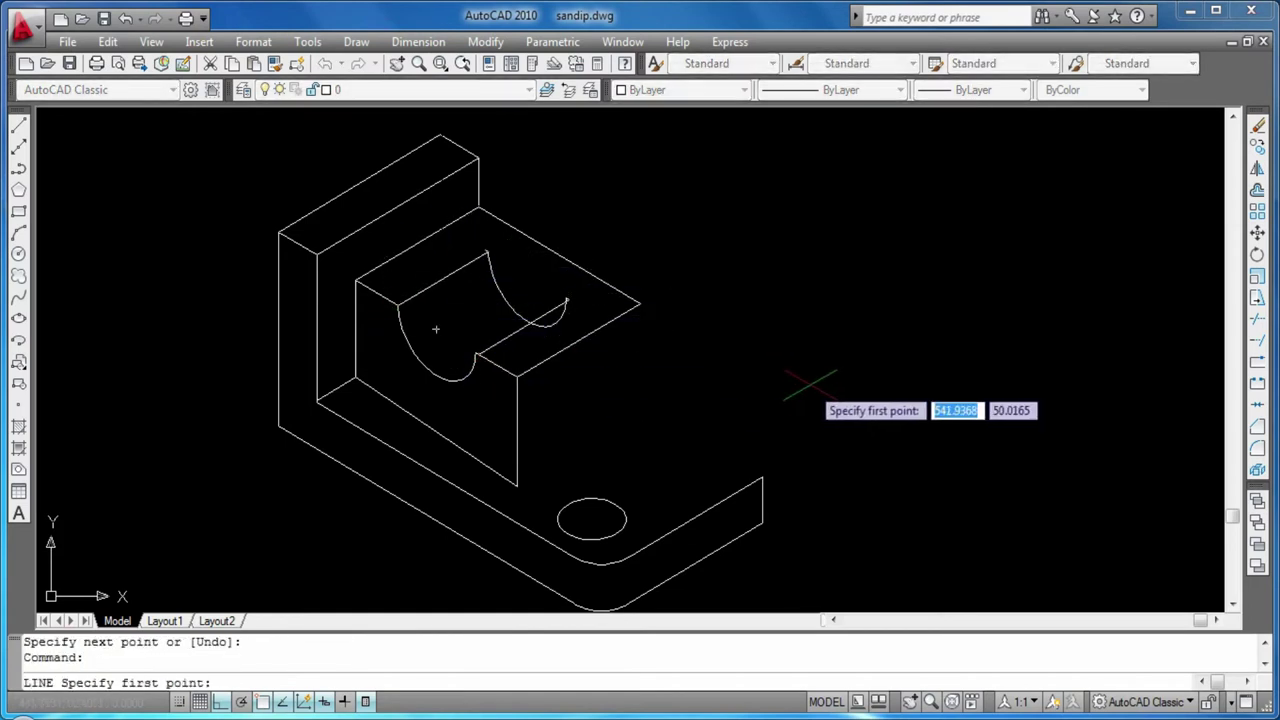
key(Return)
key(Escape)
key(Escape)
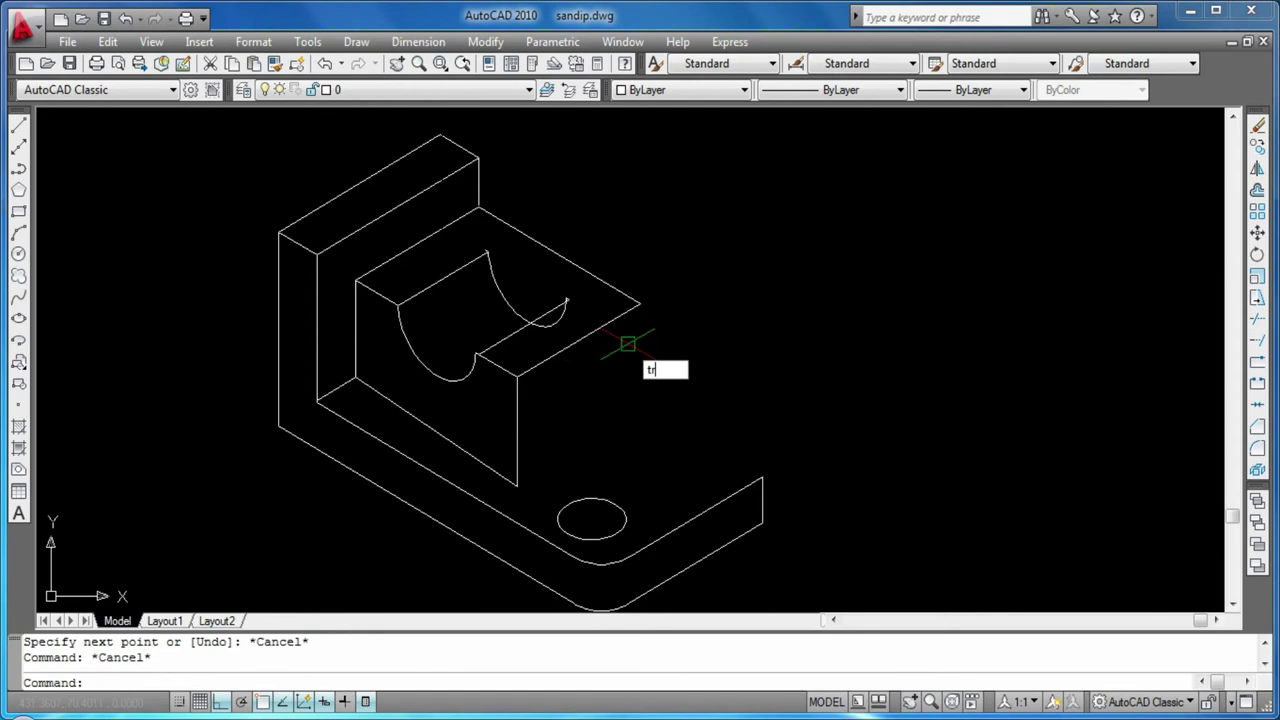
key(Return)
key(Return)
Draw a line from the copied arc's top end along the block top
scroll(570, 298, up, 3)
scroll(568, 305, up, 4)
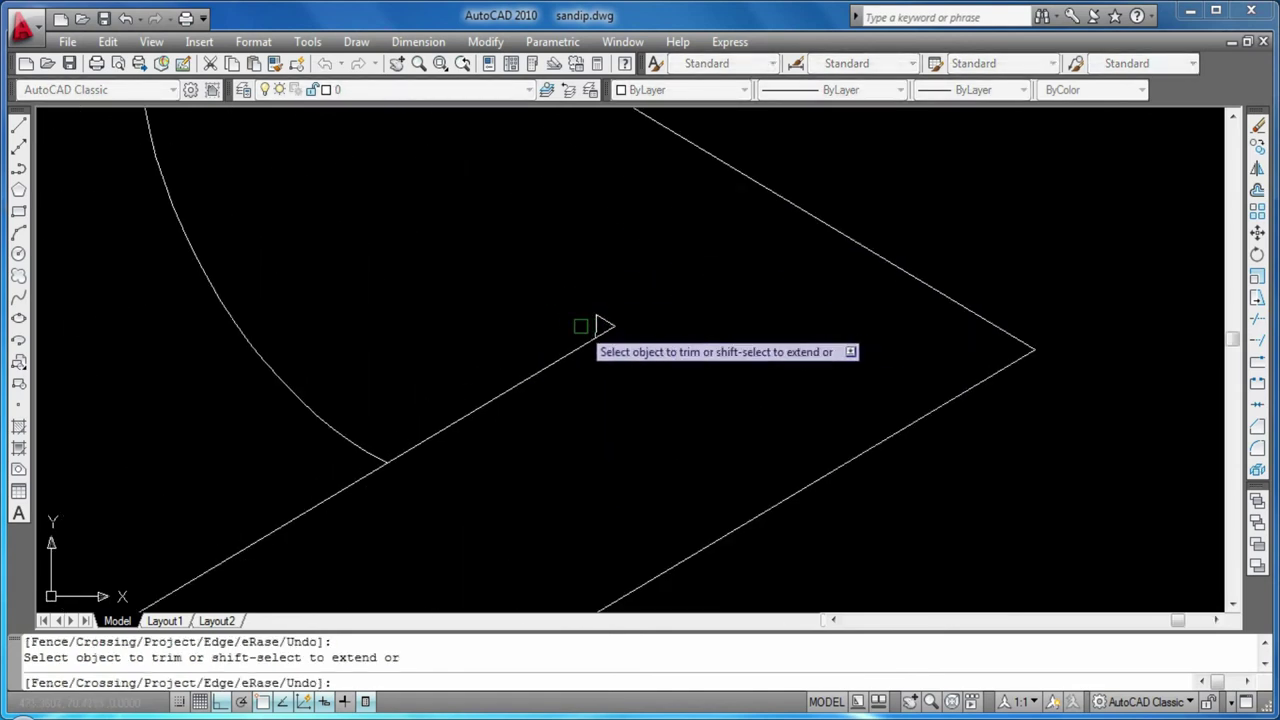
scroll(598, 326, down, 5)
scroll(697, 371, up, 2)
key(Escape)
key(Escape)
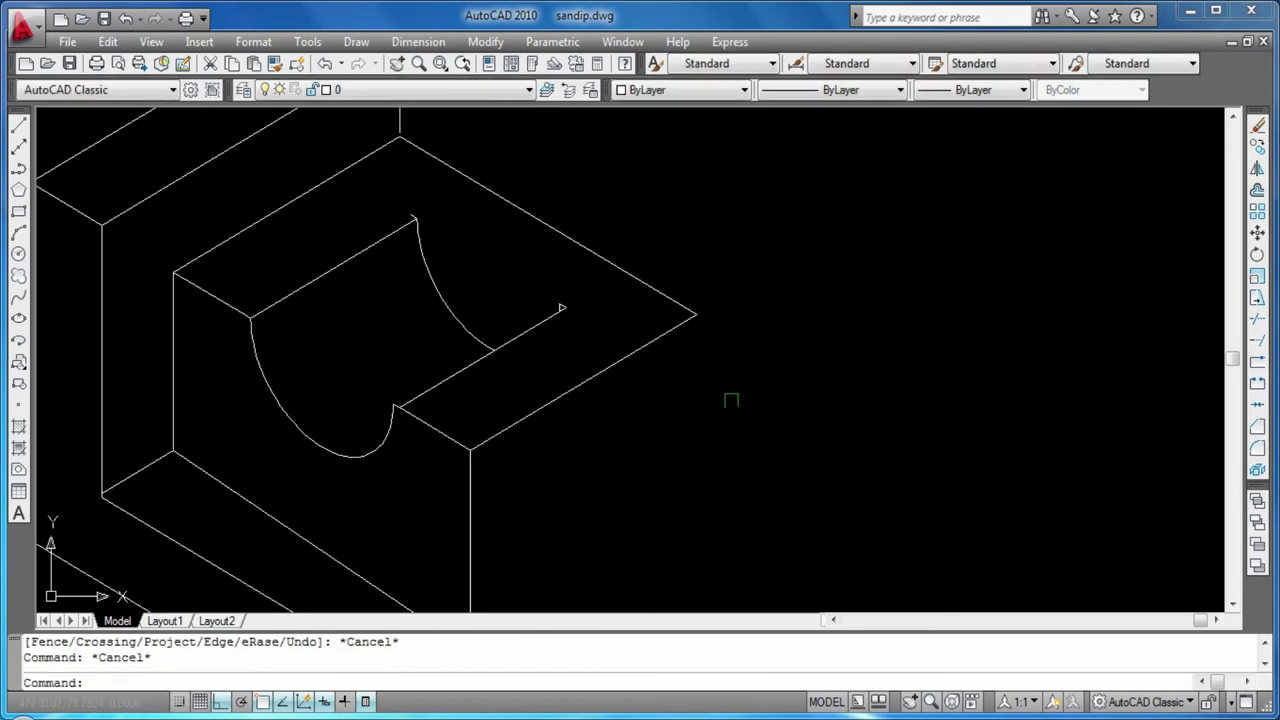
text(l)
key(Return)
click(416, 218)
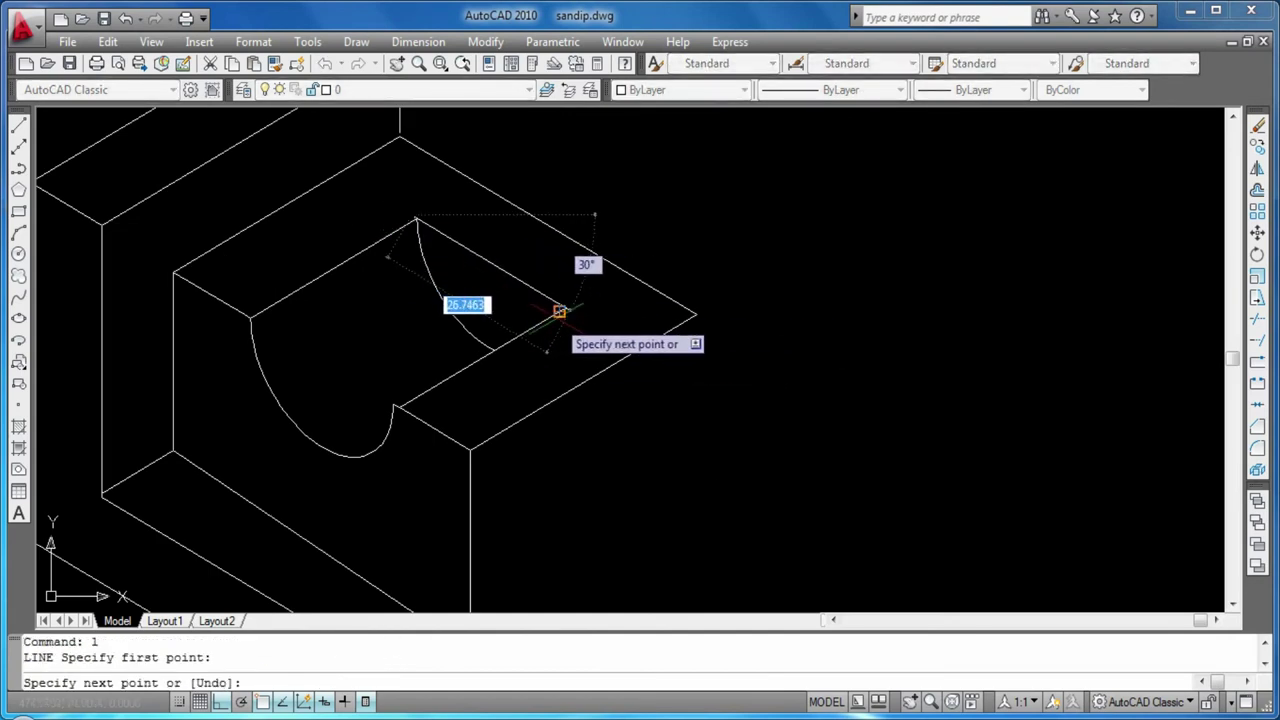
click(559, 311)
key(Return)
key(Return)
Trim away the short diagonal segment near the arc on the block top
scroll(640, 340, up, 3)
scroll(608, 326, up, 2)
scroll(600, 315, up, 2)
text(t)
key(Return)
click(457, 191)
key(Escape)
key(Escape)
text(tr)
key(Return)
key(Return)
click(445, 147)
click(449, 151)
Erase the stray line on the block top near the groove
key(Escape)
click(449, 151)
key(Delete)
click(424, 150)
scroll(433, 158, down, 3)
scroll(433, 158, up, 3)
scroll(430, 200, up, 3)
key(Escape)
click(273, 188)
key(Escape)
Delete the leftover line running across the groove
text(tr)
key(Return)
key(Return)
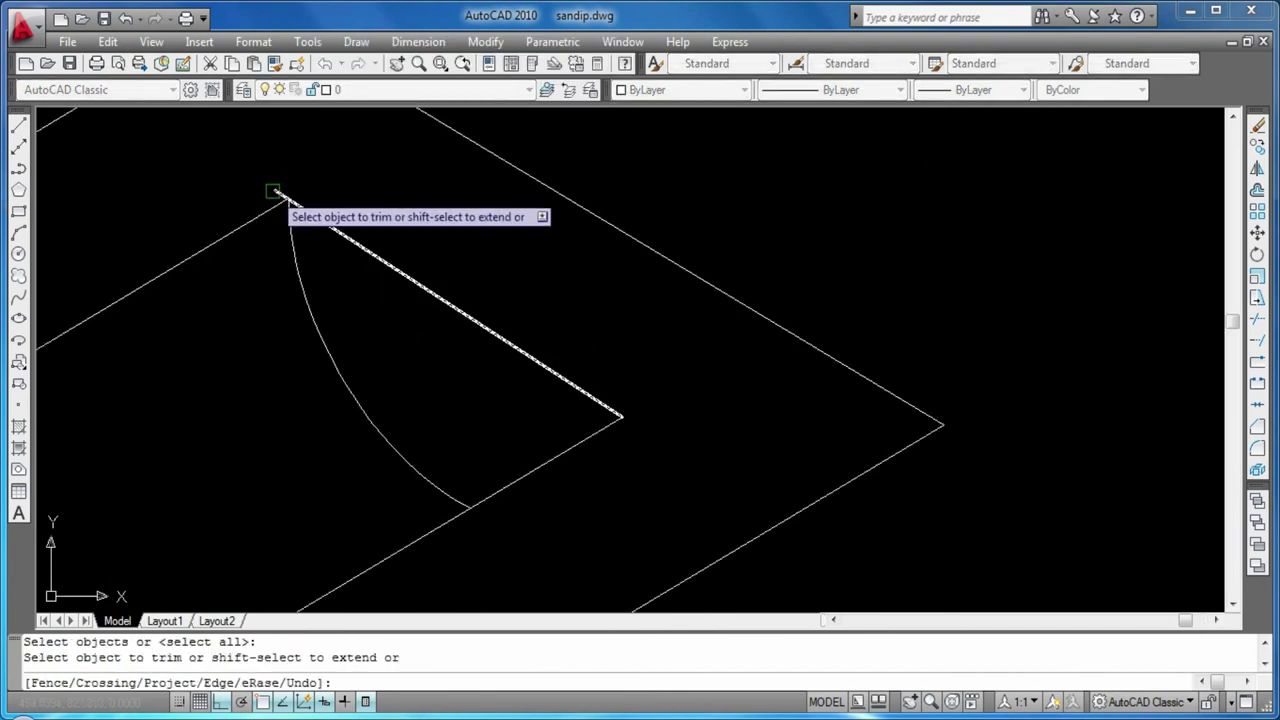
key(Escape)
click(280, 193)
key(Delete)
scroll(409, 243, down, 3)
scroll(500, 300, down, 1)
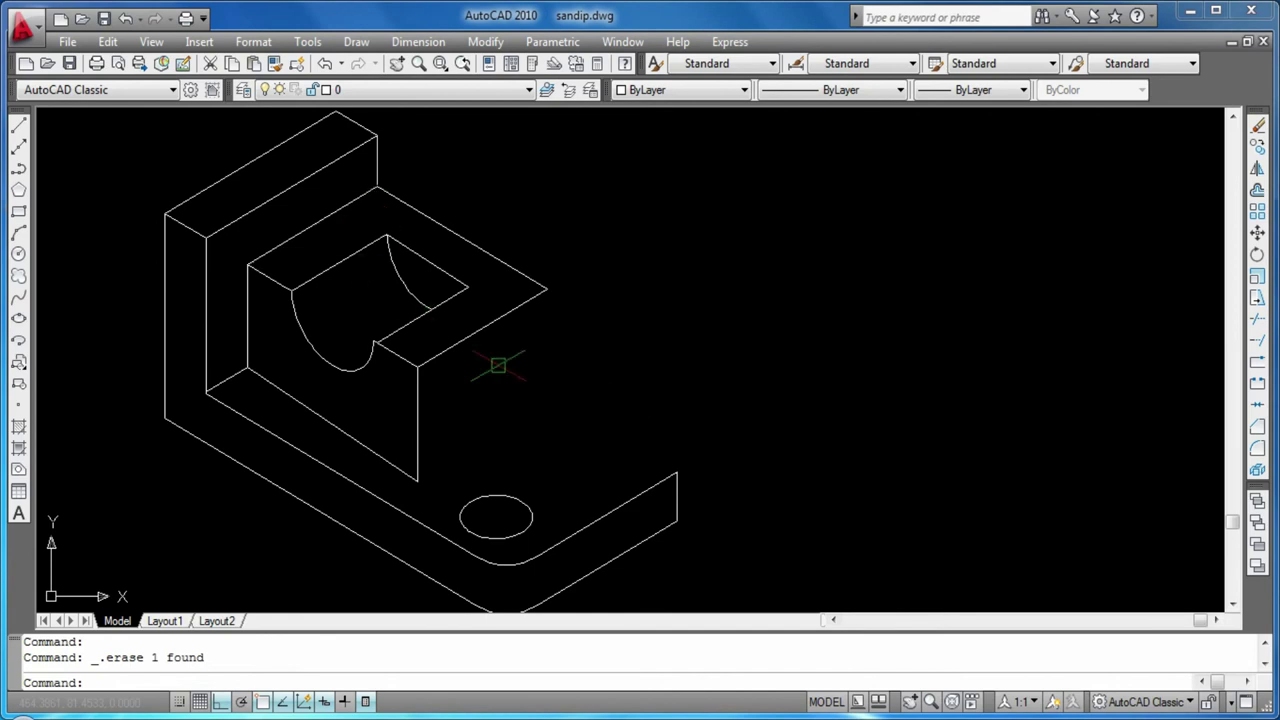
Shift the part slightly up and right and save the drawing
middle_drag(609, 386, 650, 347)
key(Escape)
key(ctrl+s)
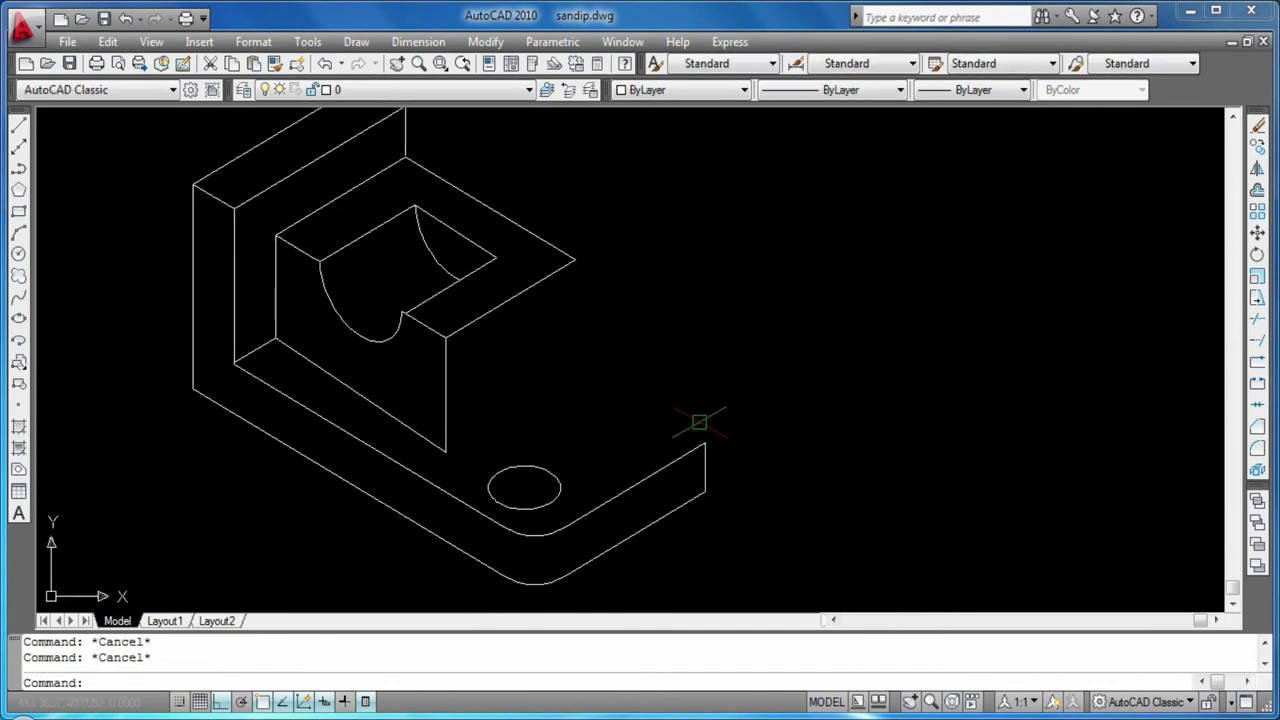
On Isoplane Right, draw a 28-unit edge down from the block's front-right corner, then its bottom edge
text(l)
key(Return)
click(576, 261)
key(F5)
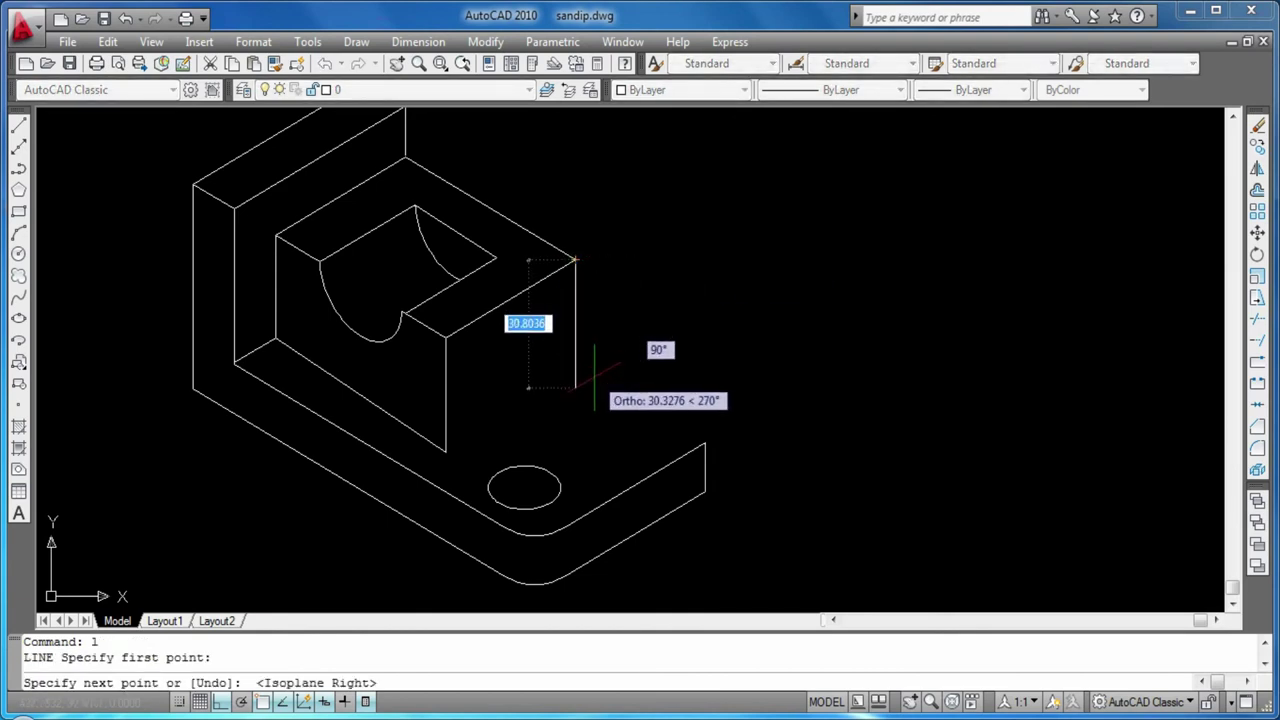
text(8)
key(Return)
key(Return)
key(Return)
click(575, 375)
click(446, 451)
Draw a 10-unit vertical edge from the base's right corner
key(Return)
key(Return)
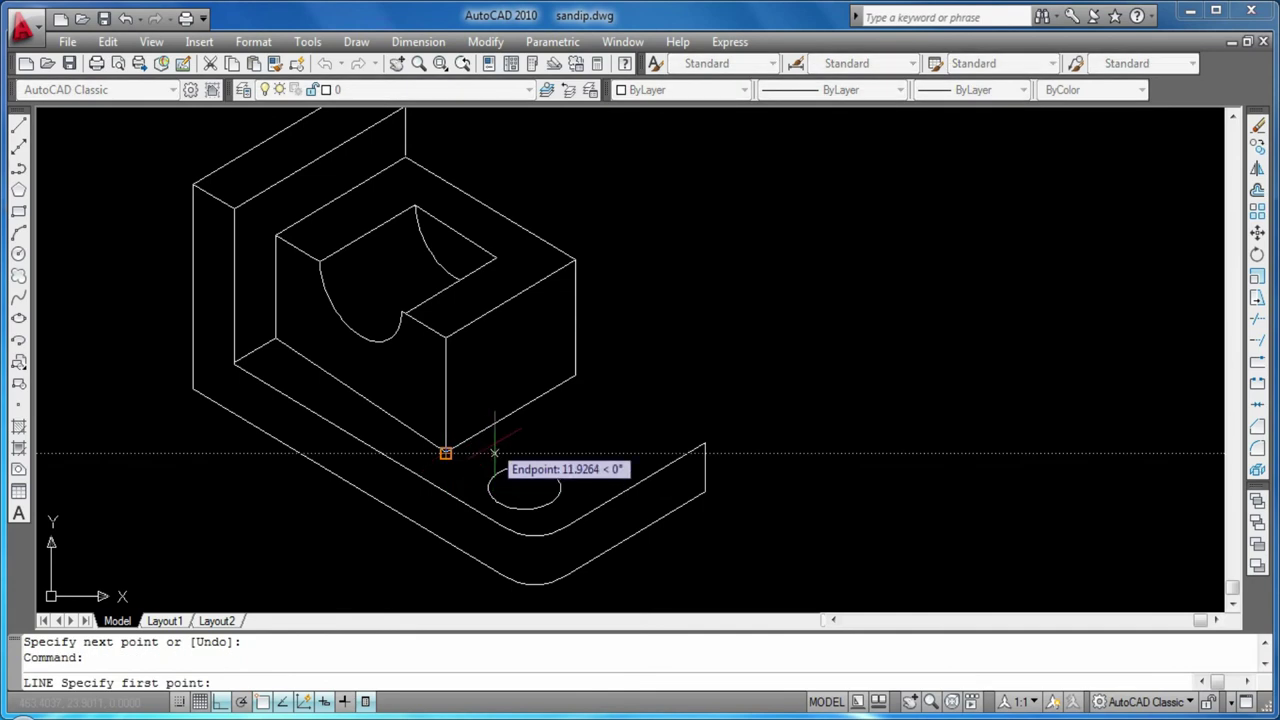
click(705, 443)
key(Escape)
key(Escape)
text(l)
key(Return)
click(705, 443)
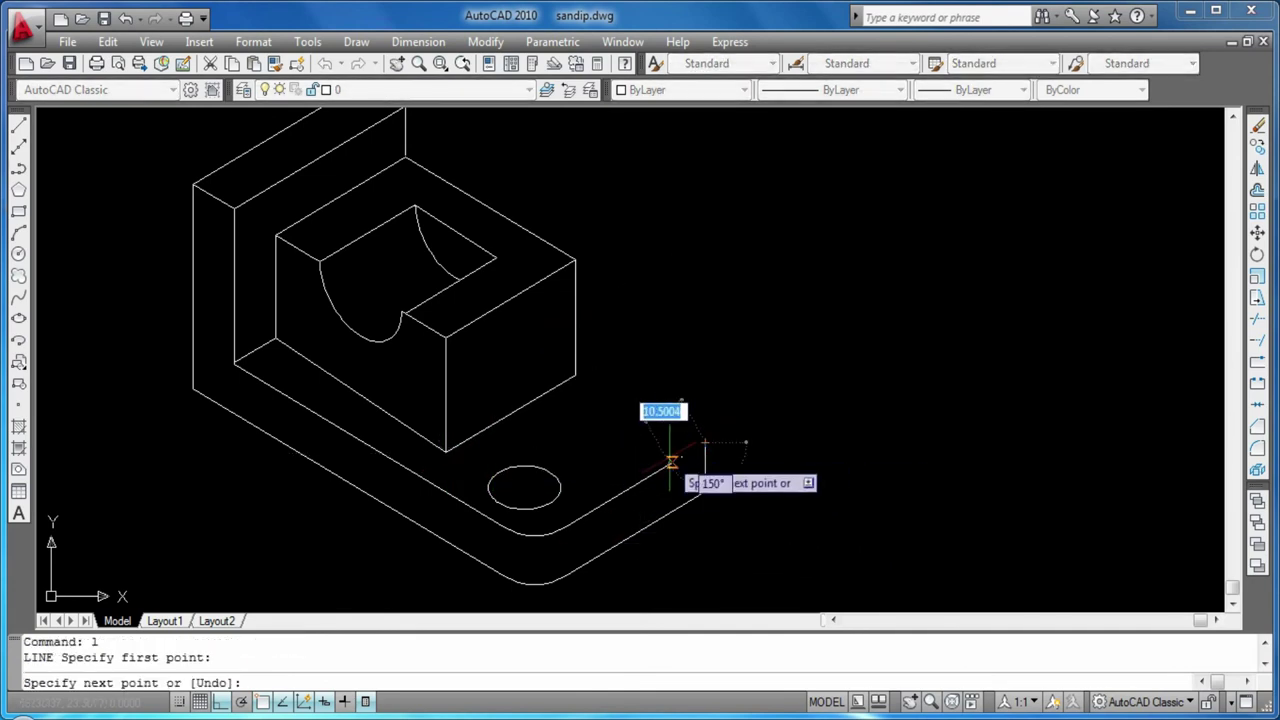
text(10)
key(Return)
key(Return)
text(l)
Draw a 10-unit line from the block's right corner
key(Return)
key(Escape)
text(l)
key(Return)
click(575, 260)
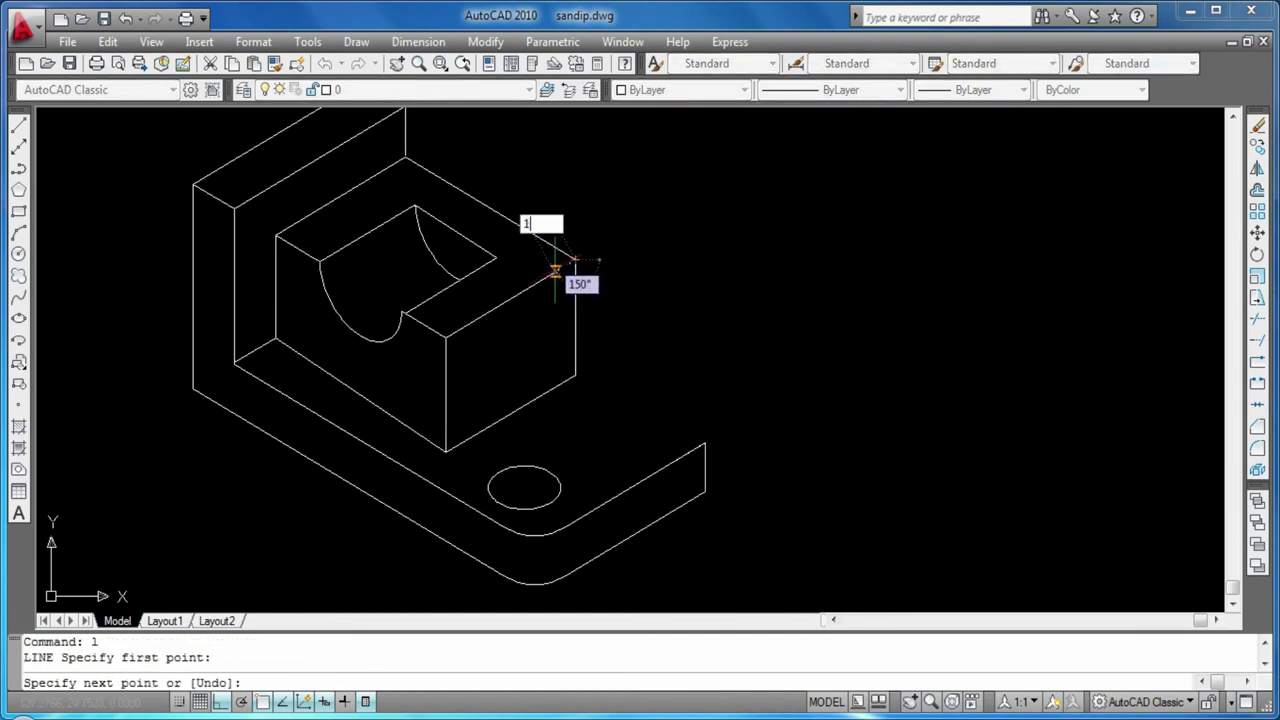
key(Return)
key(Return)
key(Return)
click(575, 260)
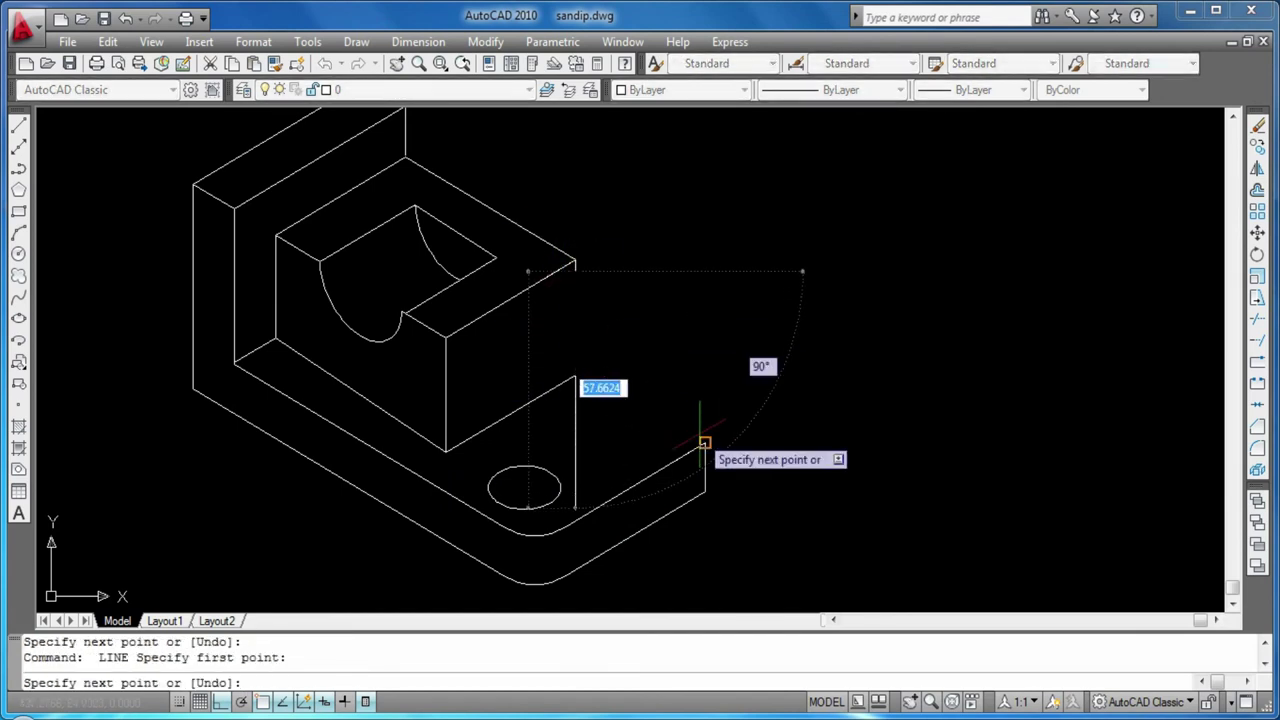
key(Return)
key(Return)
scroll(540, 325, down, 2)
Erase the slanted line
scroll(560, 320, up, 4)
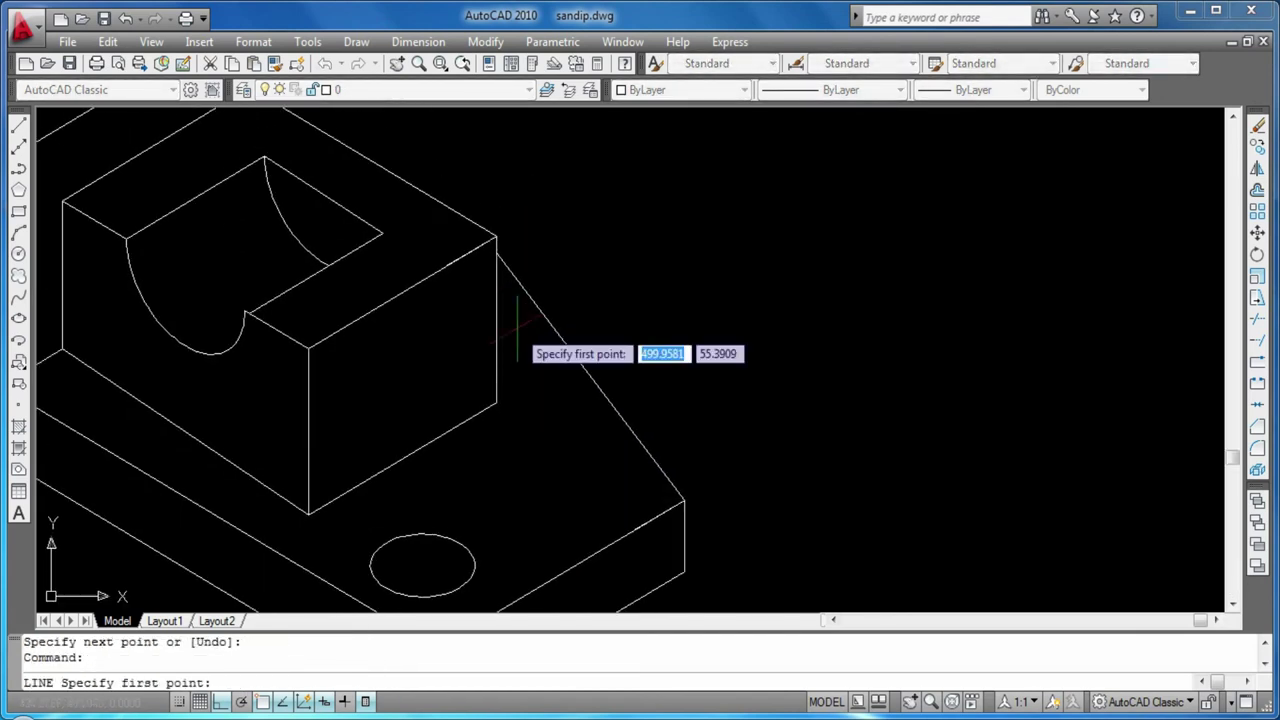
key(Escape)
click(560, 320)
click(548, 345)
key(Delete)
Draw a line from the block's top-right corner to the base's far corner
key(Return)
key(Escape)
text(l)
key(Return)
click(497, 237)
click(684, 500)
On Isoplane Left, draw the sloped rib edge from the block's top corner down to the base
key(Return)
key(Return)
click(684, 500)
key(Escape)
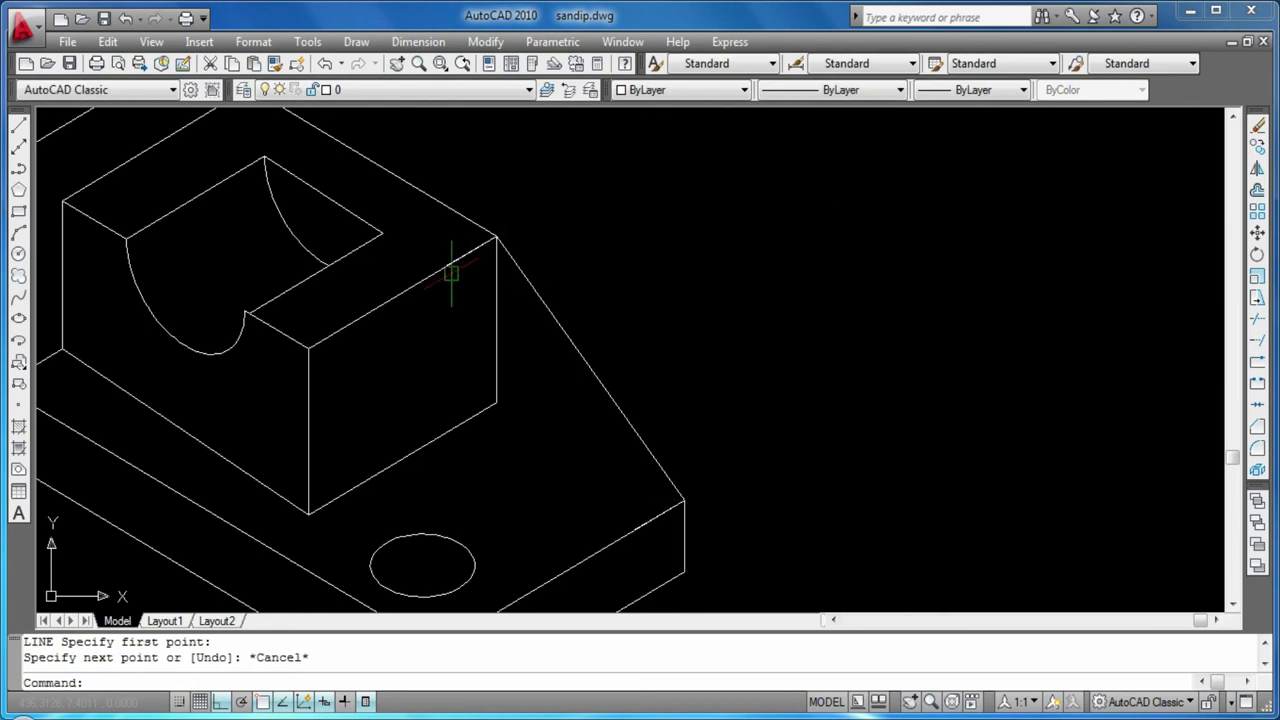
text(l)
key(Return)
click(446, 265)
key(F5)
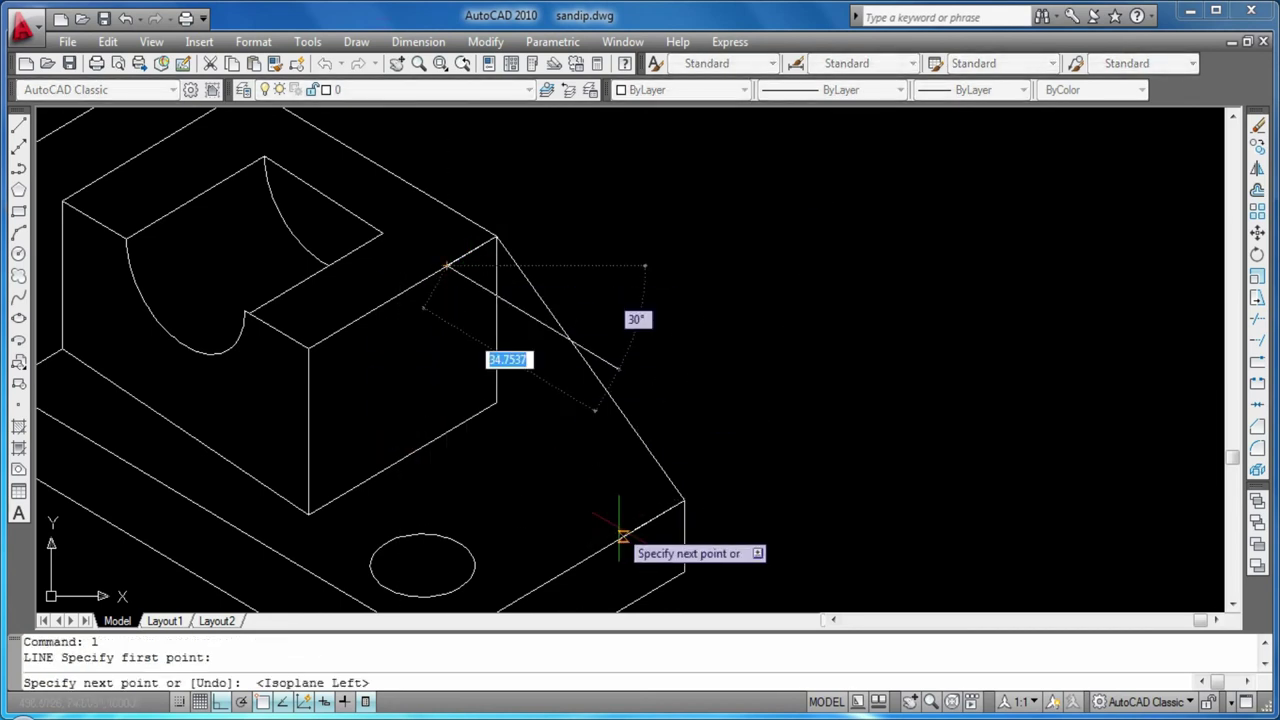
click(631, 529)
key(Return)
key(Return)
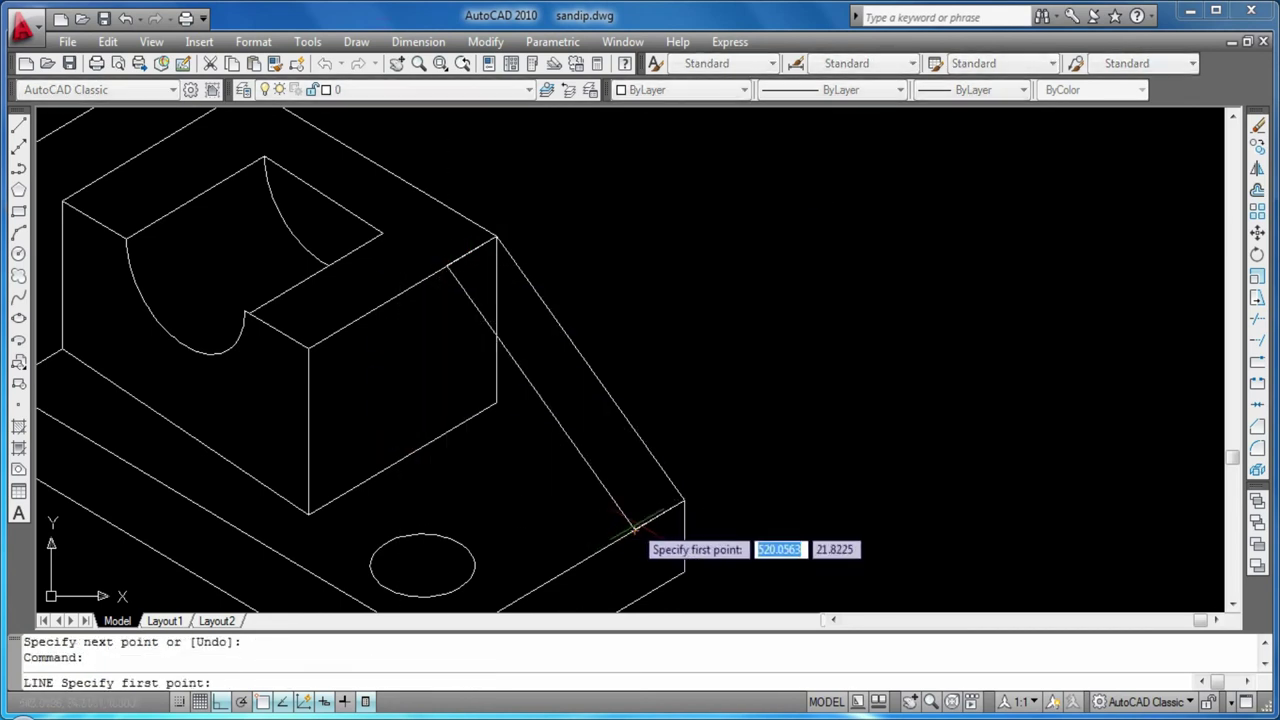
key(Escape)
key(Escape)
Draw a line from the base's front corner up the rib
middle_drag(765, 434, 787, 330)
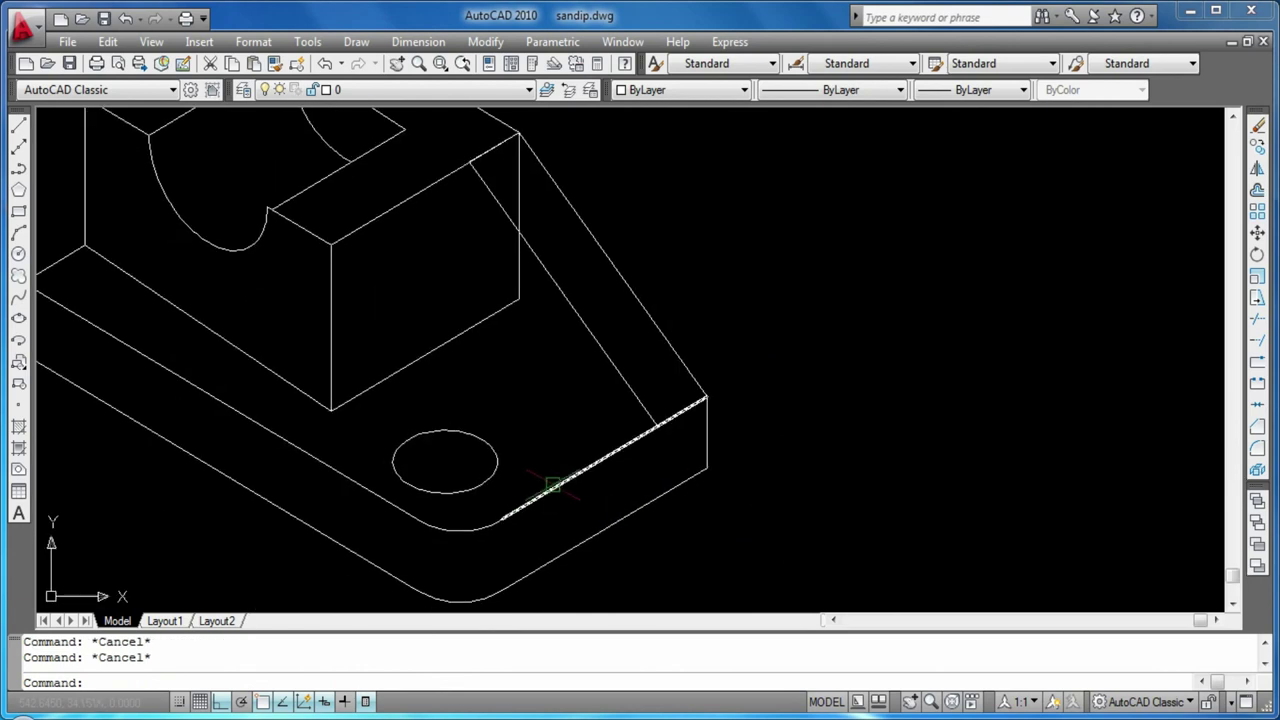
text(l)
key(Return)
click(519, 299)
click(651, 416)
key(Escape)
Trim the block edge above the rib diagonal, then redraw the vertical edge to close the gap
key(Return)
key(Return)
click(520, 205)
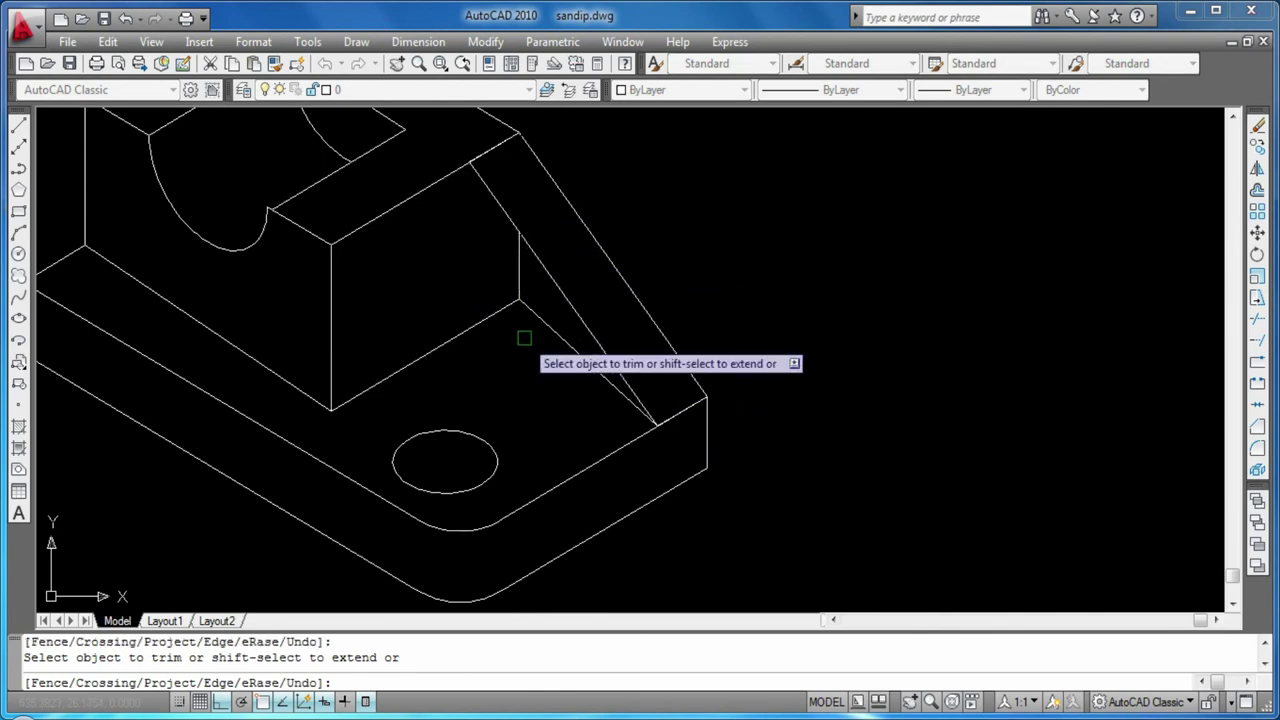
key(Escape)
key(Escape)
text(l)
key(Return)
click(519, 229)
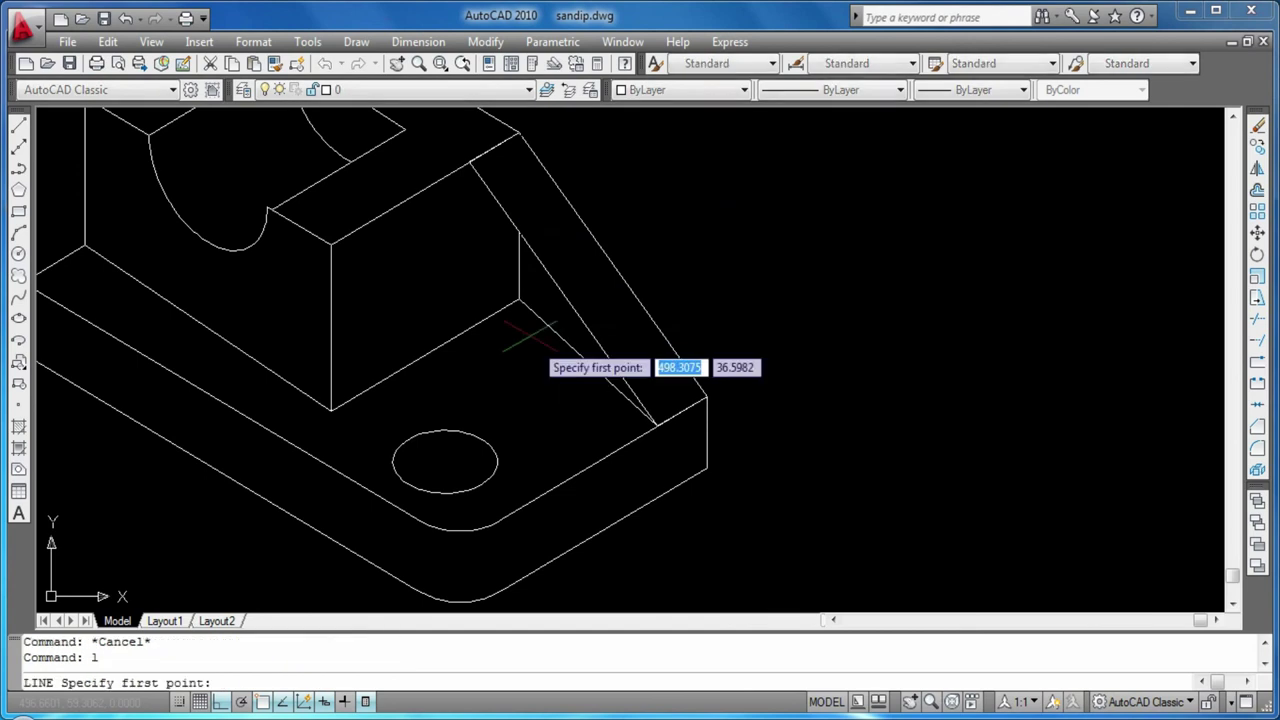
click(519, 133)
key(Return)
key(Return)
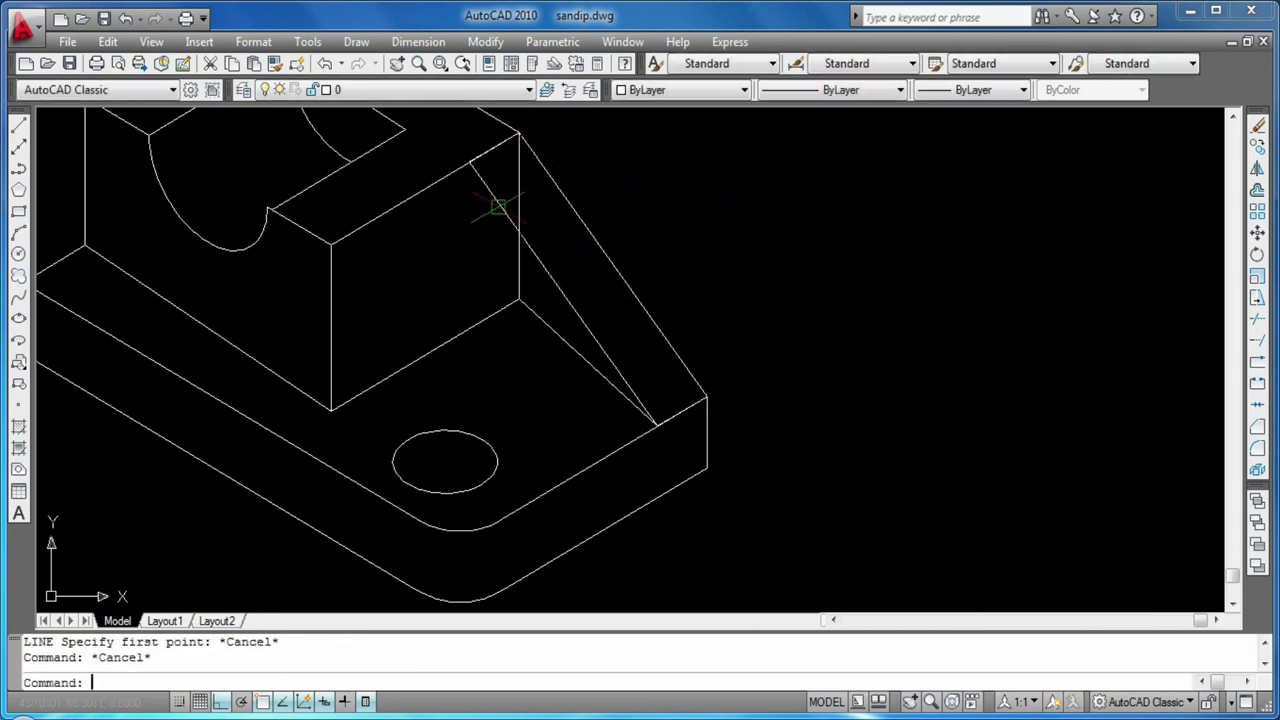
Undo the last trim and erase the rib's lower diagonal and the vertical edge below it
key(Escape)
text(tr)
key(Return)
key(Return)
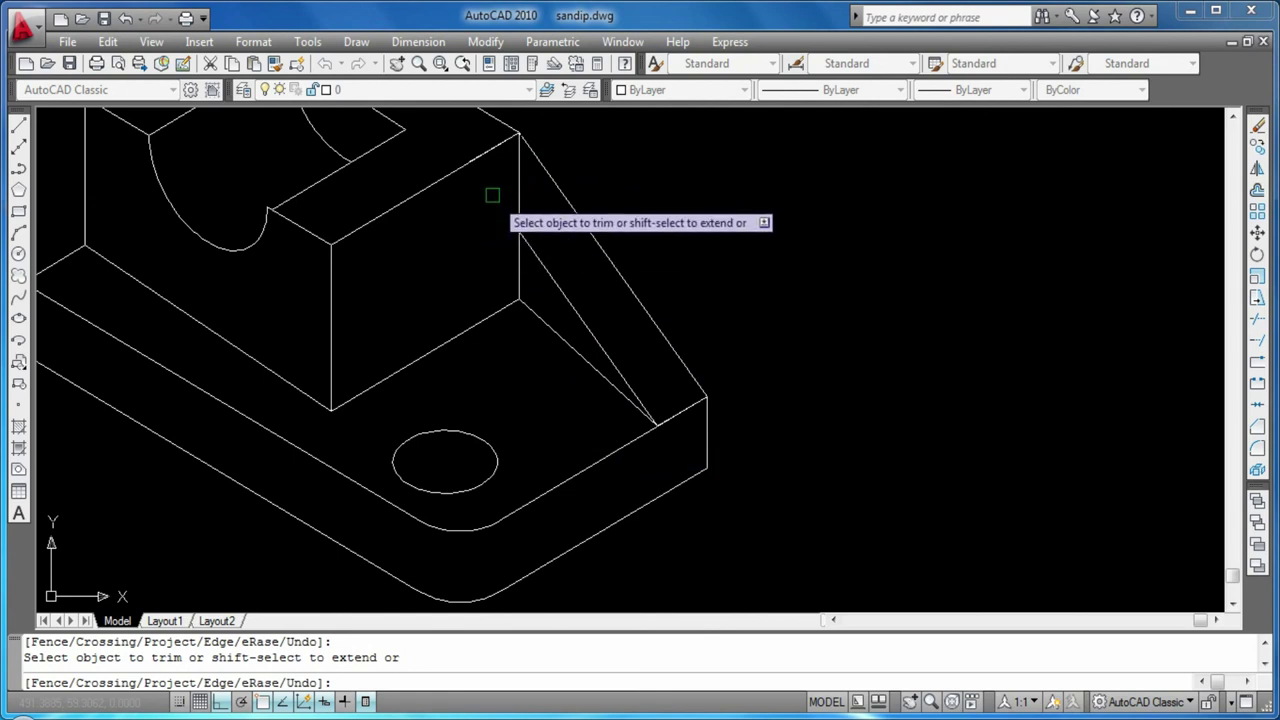
text(u)
key(Return)
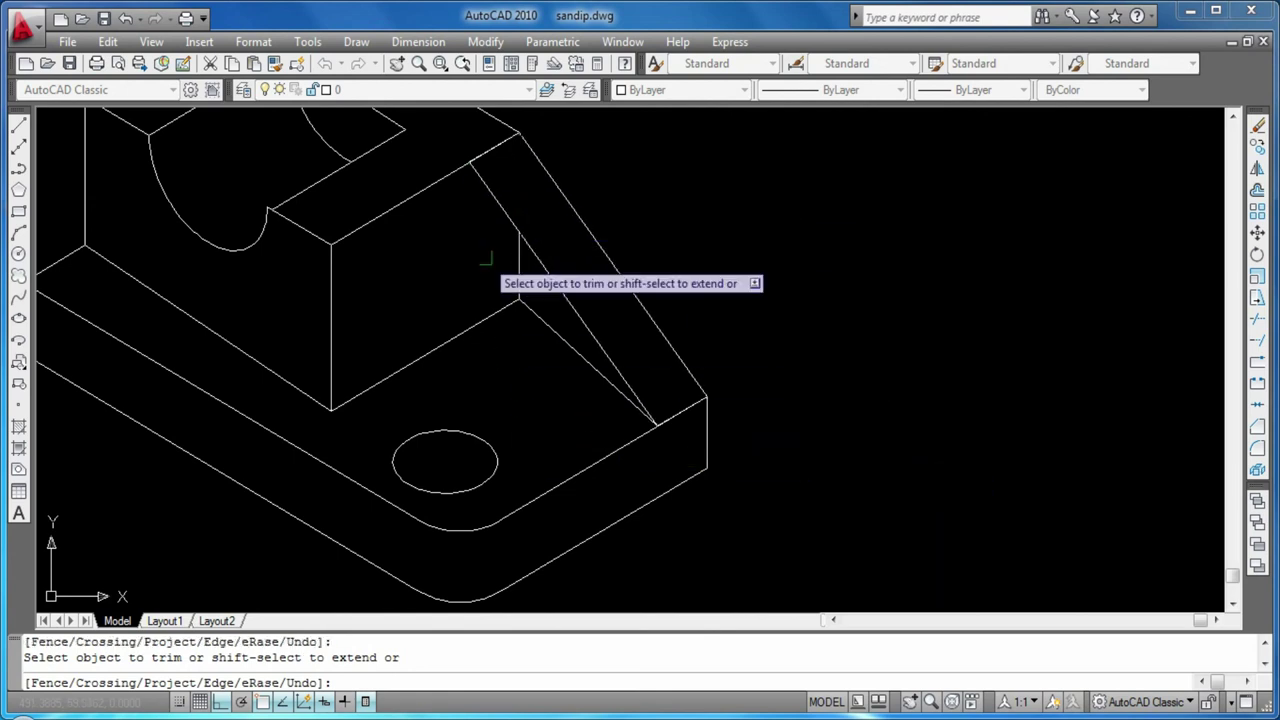
key(Escape)
key(Escape)
click(488, 318)
key(Delete)
click(518, 268)
key(Delete)
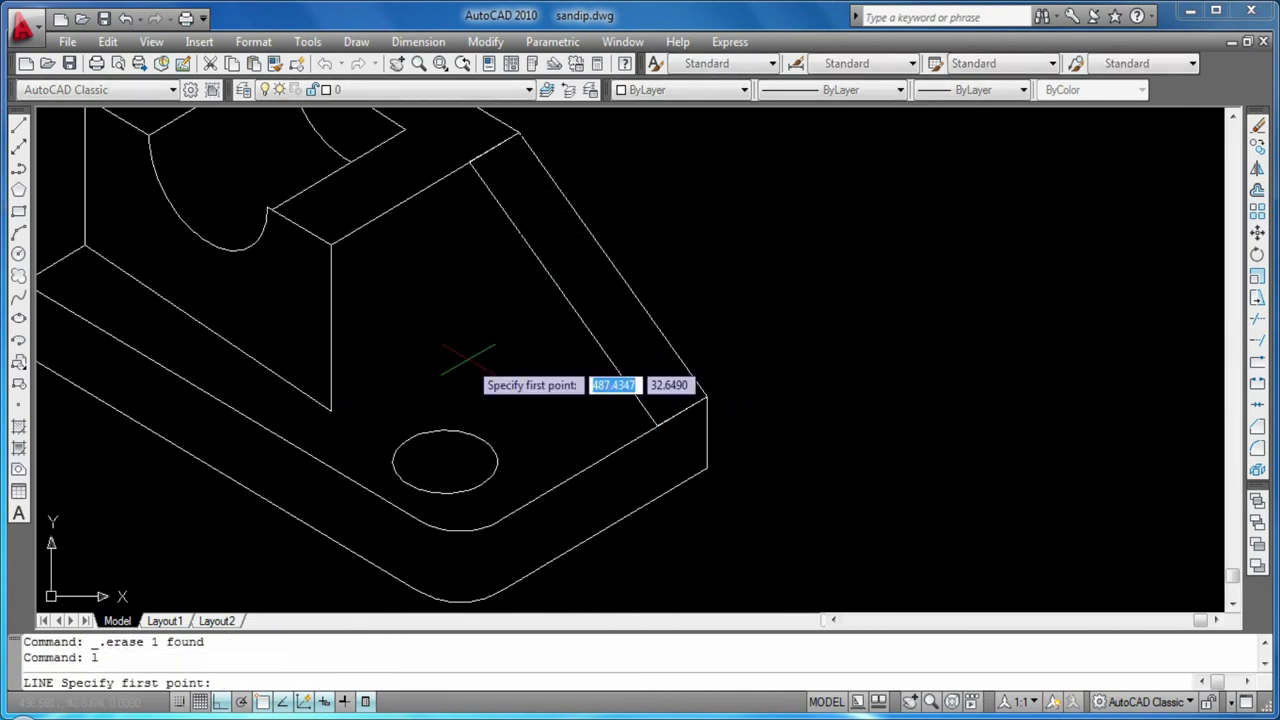
Draw a 28-unit vertical edge from the rib's top vertex, plus lines to the block and base front corners
key(Return)
click(470, 162)
key(F5)
key(Return)
key(Return)
key(Return)
click(470, 328)
click(331, 410)
key(Return)
key(Return)
click(470, 328)
click(656, 424)
key(Return)
key(Return)
Erase the two extra segments near the rib and base corner, then save sandip.dwg
key(Escape)
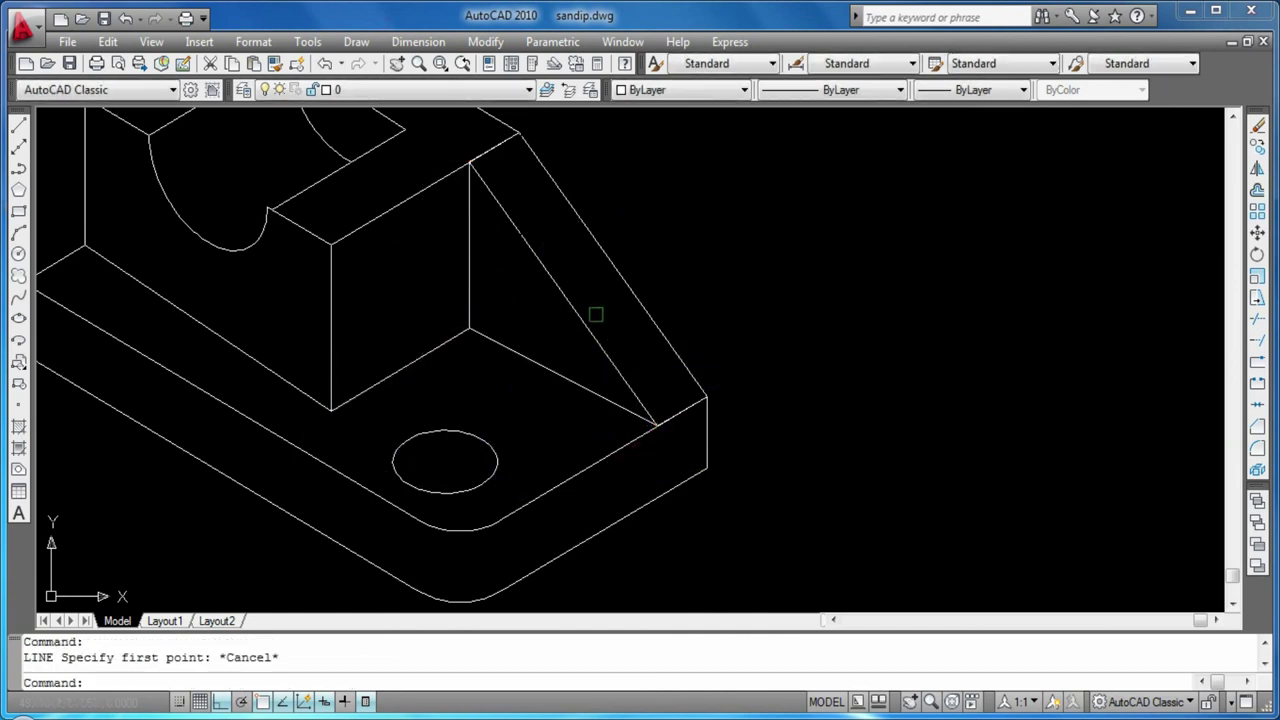
click(492, 149)
key(Delete)
click(683, 410)
key(Delete)
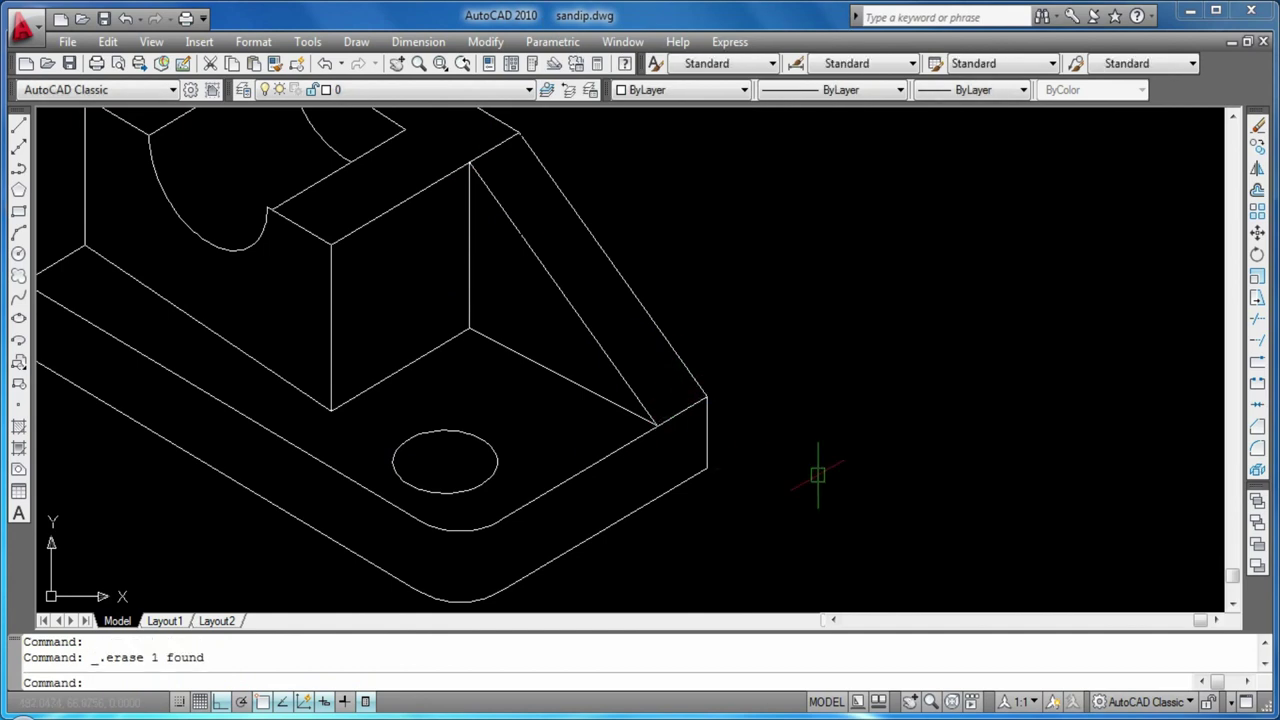
key(ctrl+s)
scroll(814, 445, down, 4)
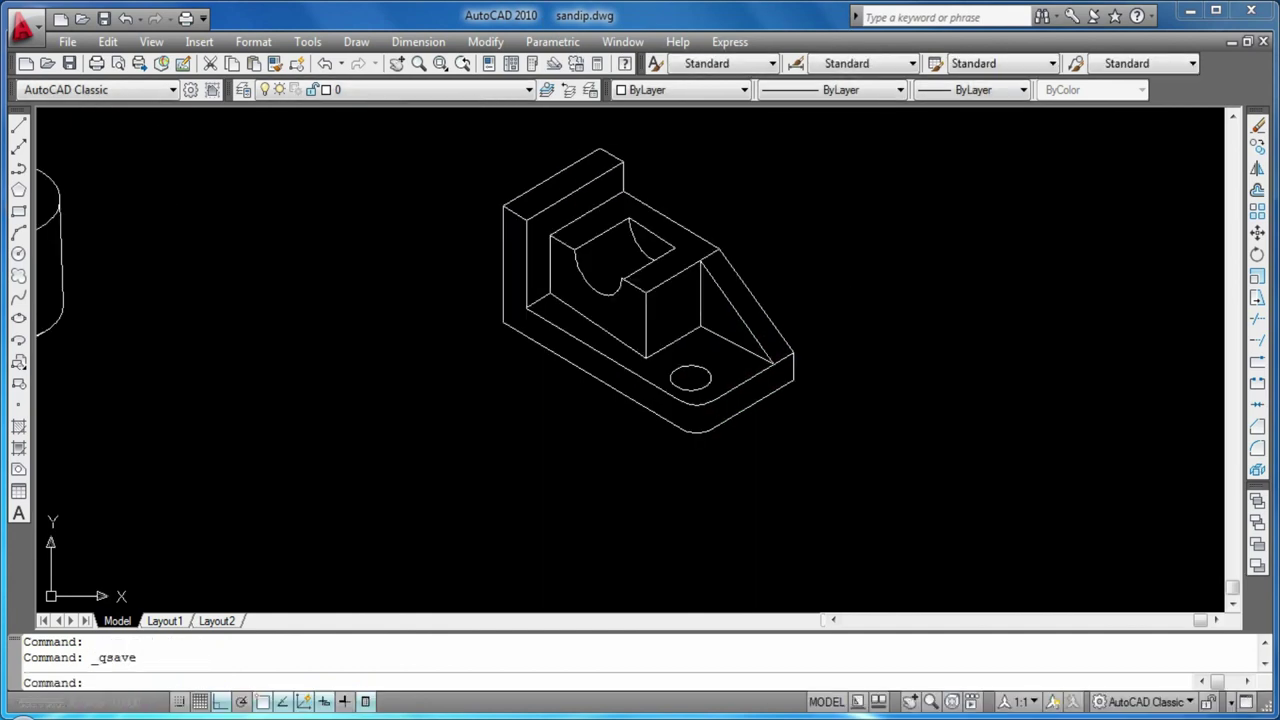